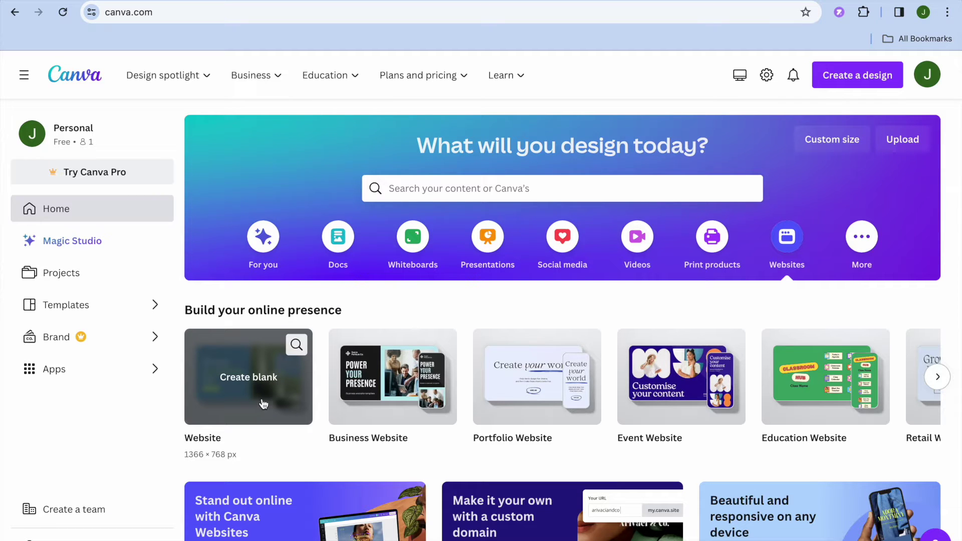
# Step: Start a blank Canva website, then review Setmore's Free, Pro and Team plan cards
pyautogui.click(256, 398)
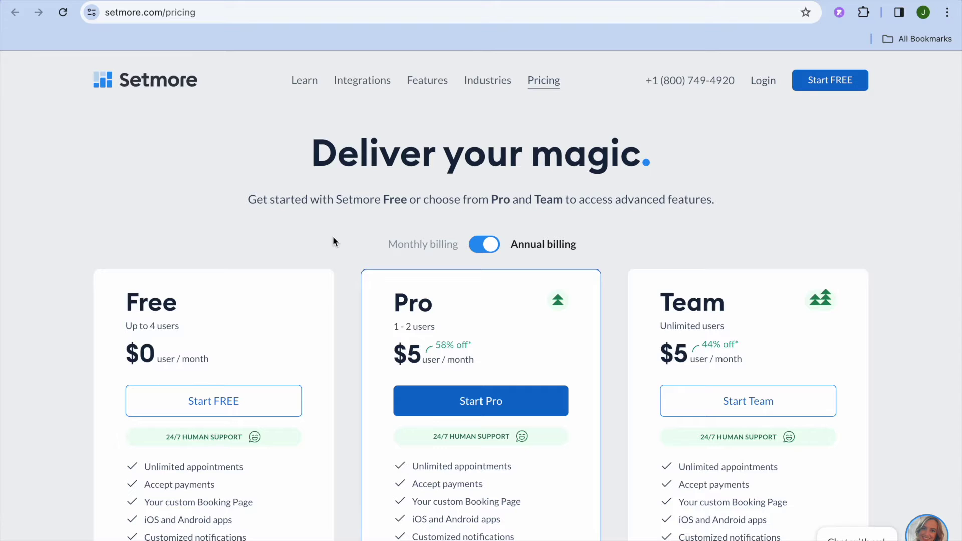
pyautogui.scroll(-4, 333, 241)
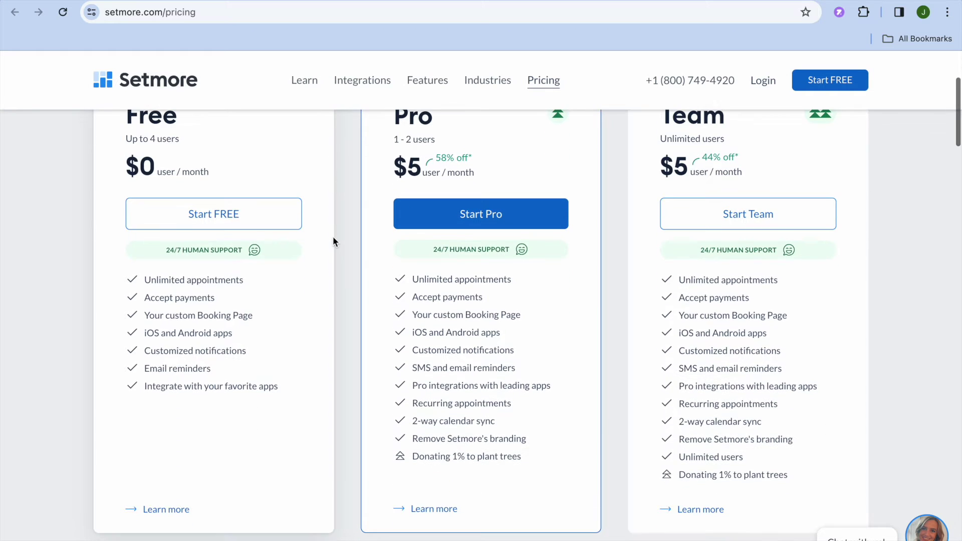
pyautogui.scroll(1, 333, 238)
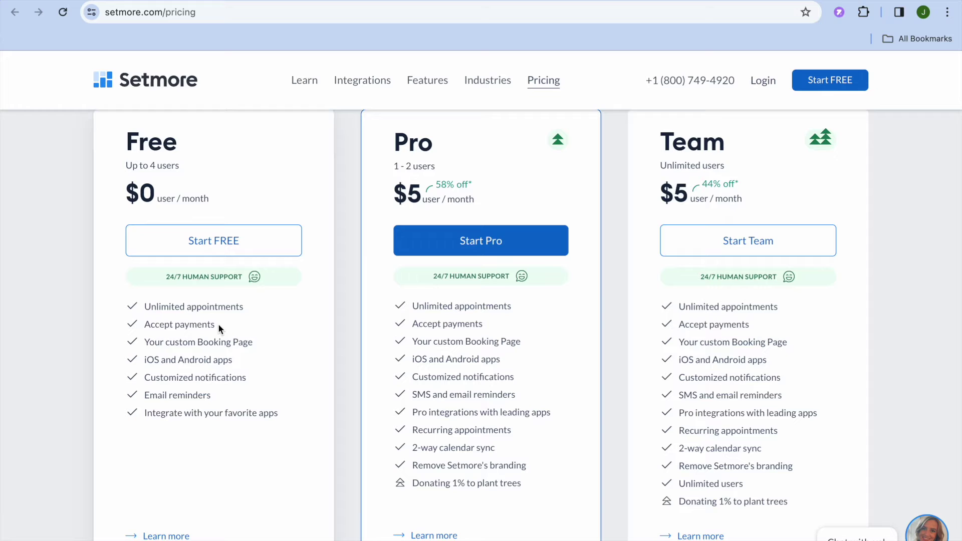
pyautogui.scroll(-1, 218, 323)
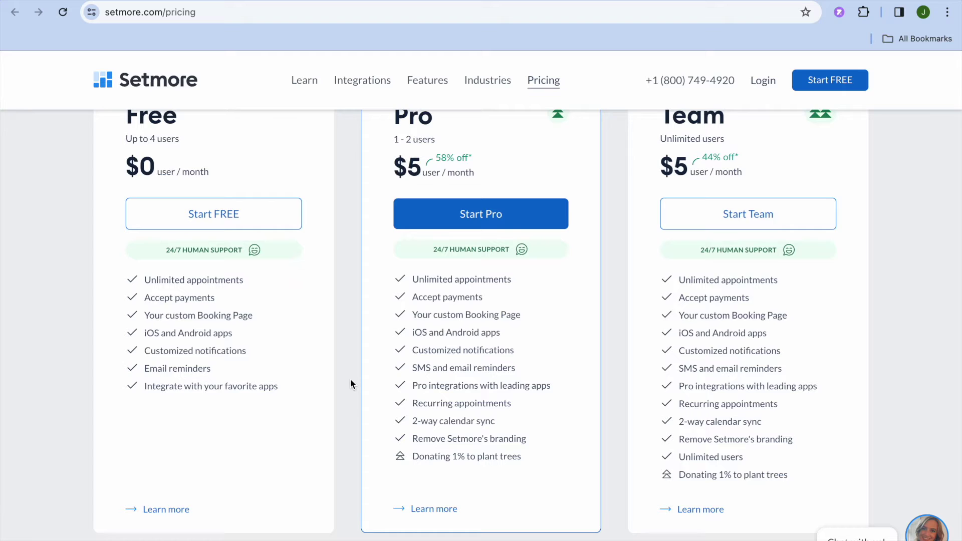
pyautogui.scroll(4, 351, 381)
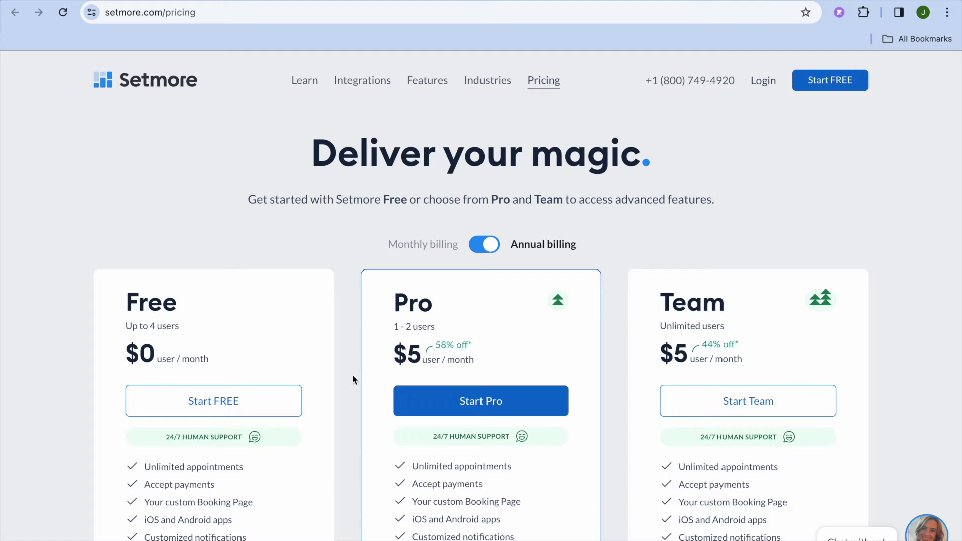
pyautogui.moveTo(596, 94)
# Step: Log in to Setmore and open the Services page listing the three meeting services
pyautogui.click(762, 81)
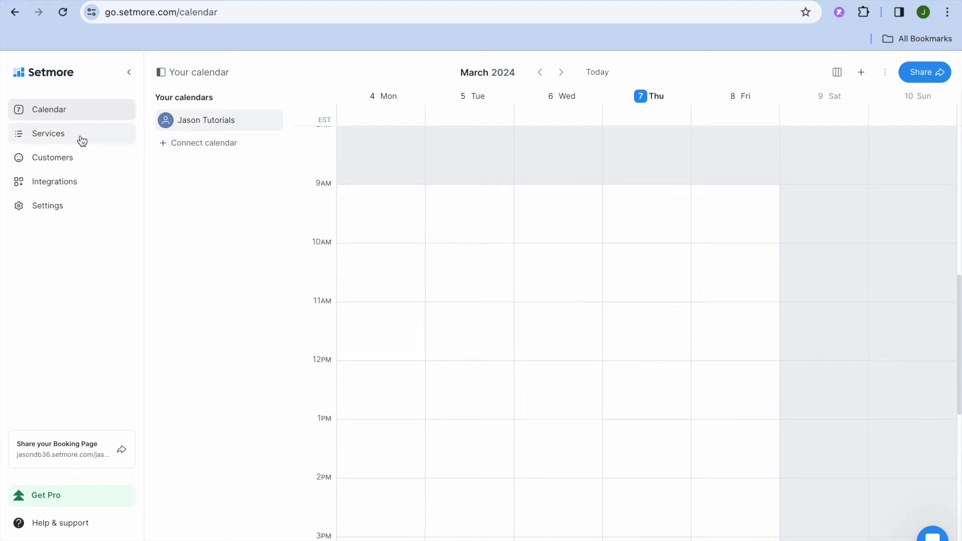
pyautogui.click(65, 137)
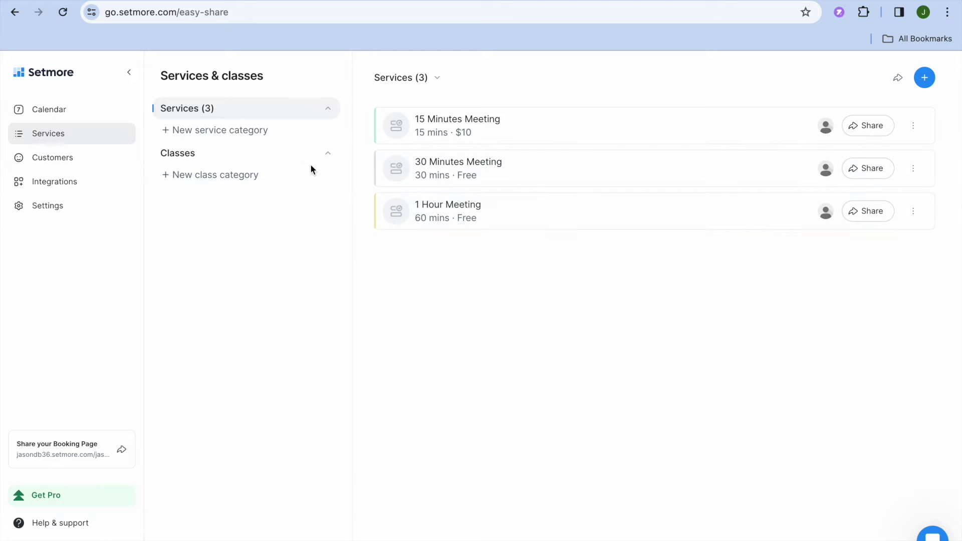
pyautogui.click(226, 135)
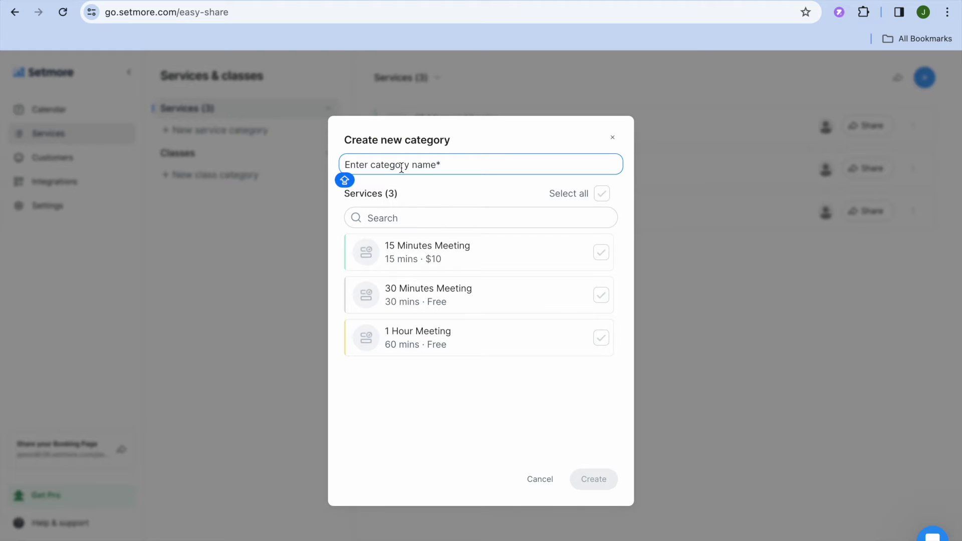
# Step: Create a CONSULTATION category containing the 30 Minutes Meeting service
pyautogui.write('CON')
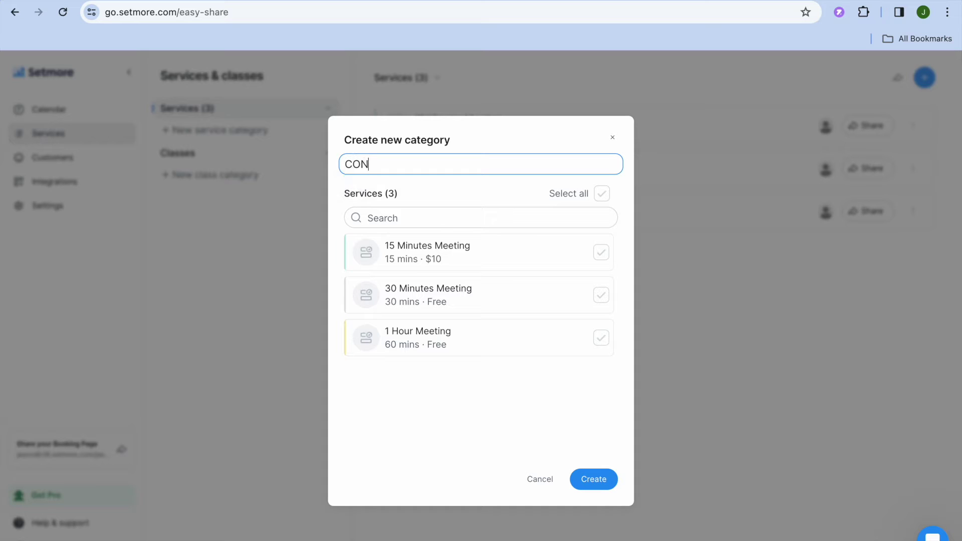
pyautogui.write('SULTATION')
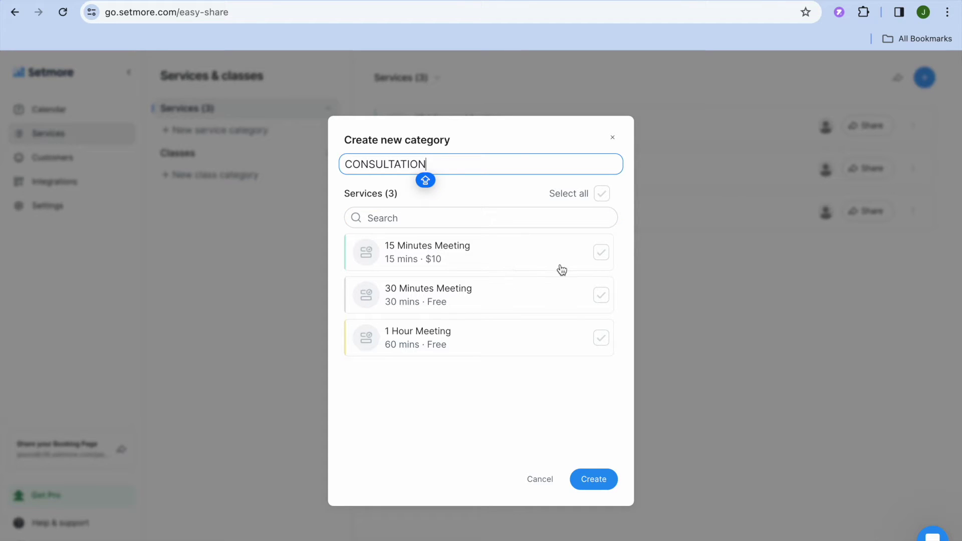
pyautogui.click(599, 302)
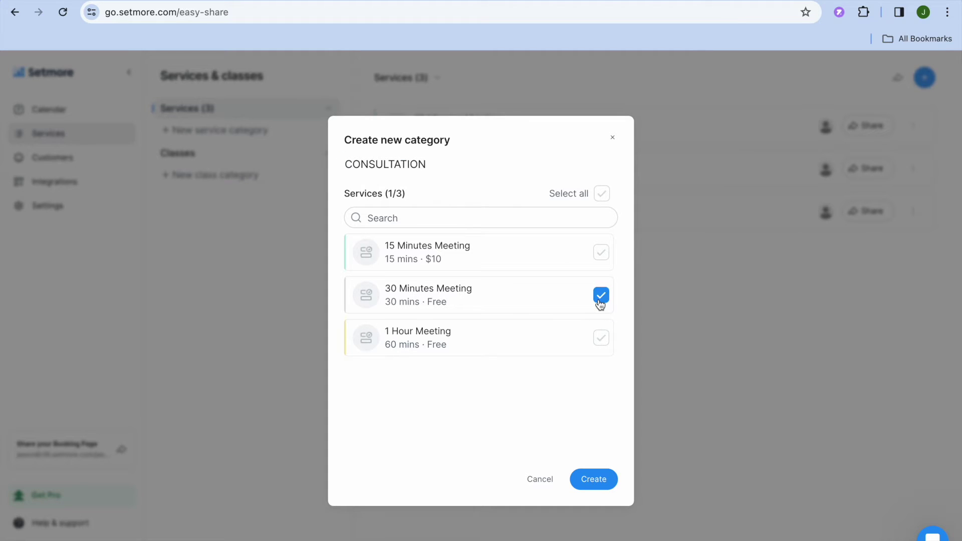
pyautogui.click(596, 483)
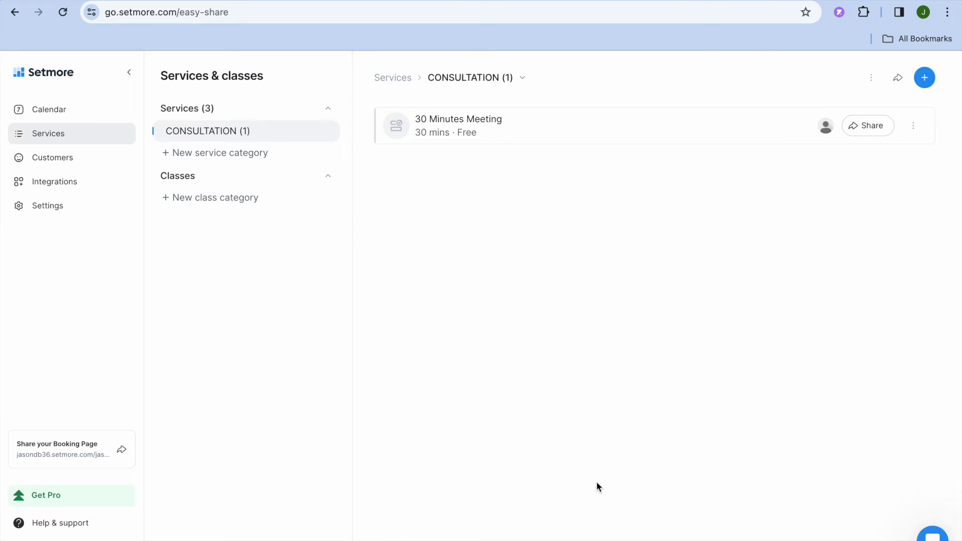
# Step: Upload the green Enjoy Every Moment PNG from Downloads as the 30 Minutes Meeting image
pyautogui.click(602, 133)
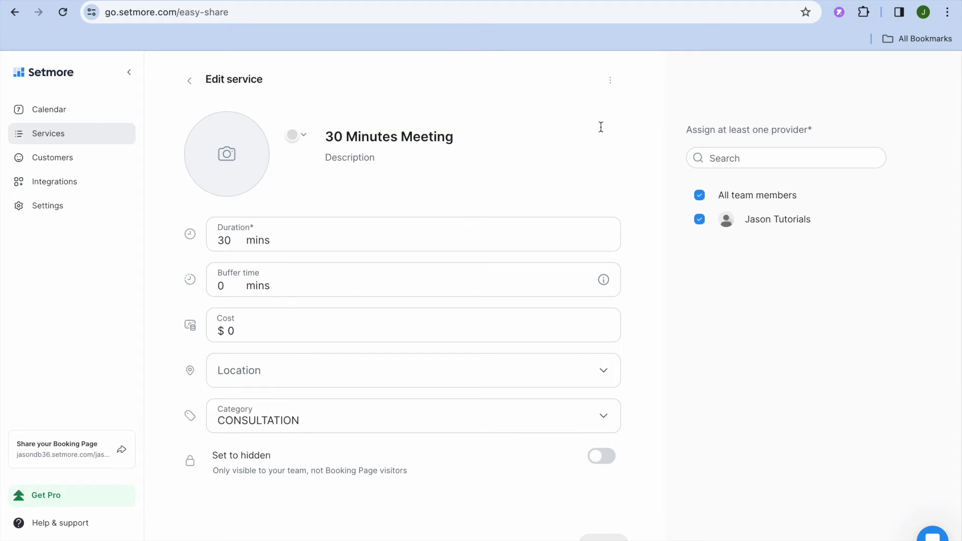
pyautogui.click(597, 156)
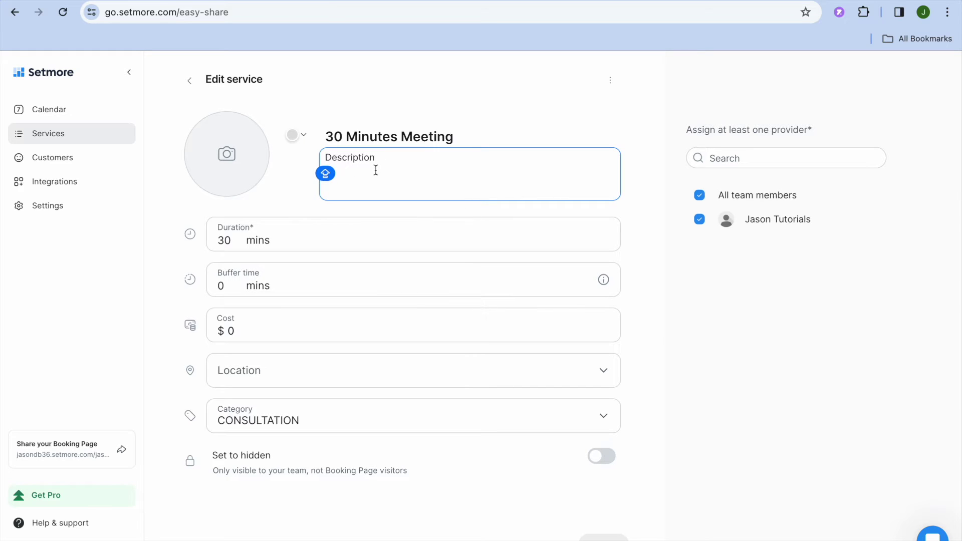
pyautogui.moveTo(230, 153)
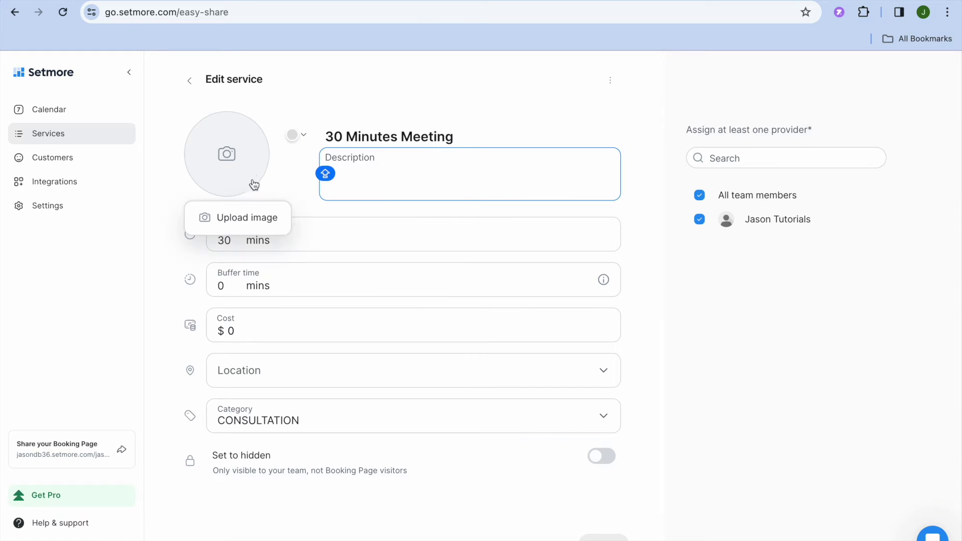
pyautogui.click(240, 162)
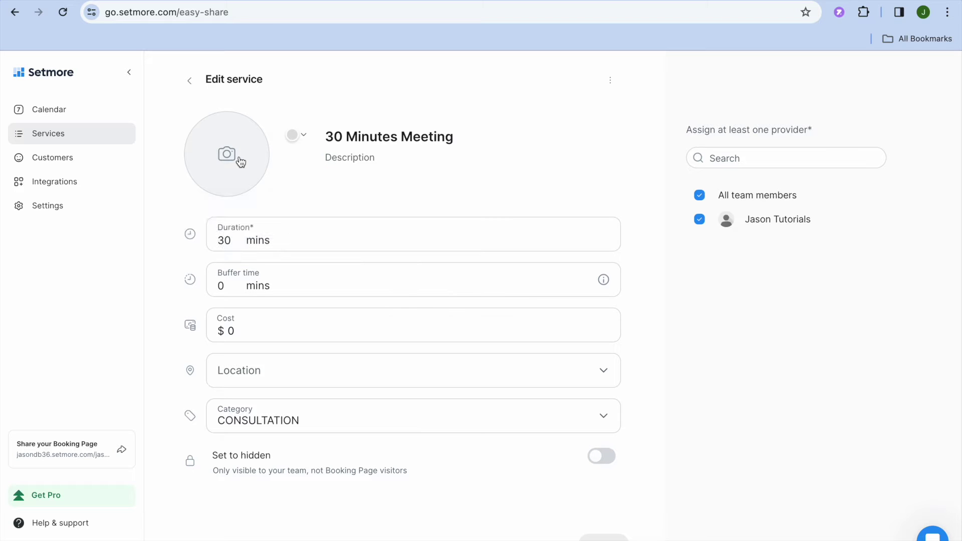
pyautogui.moveTo(237, 163)
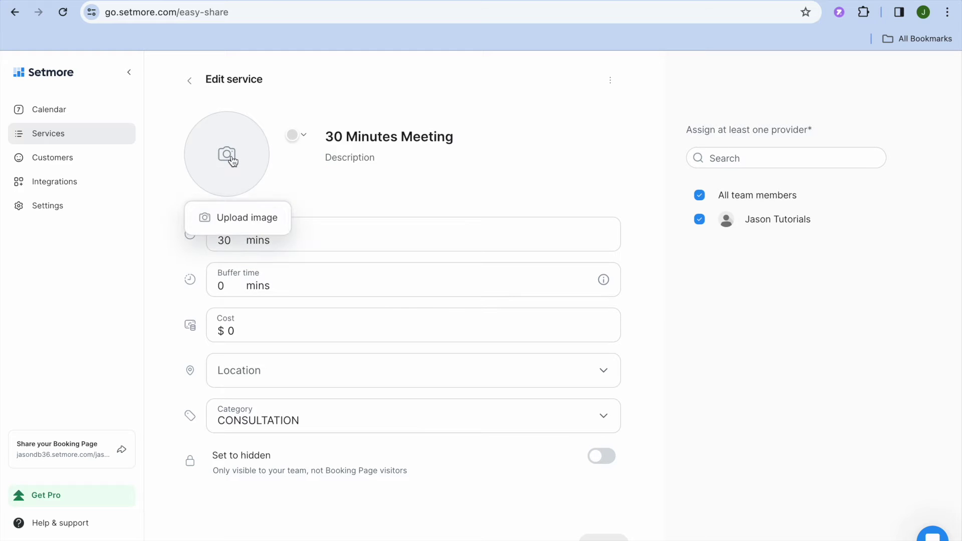
pyautogui.click(238, 219)
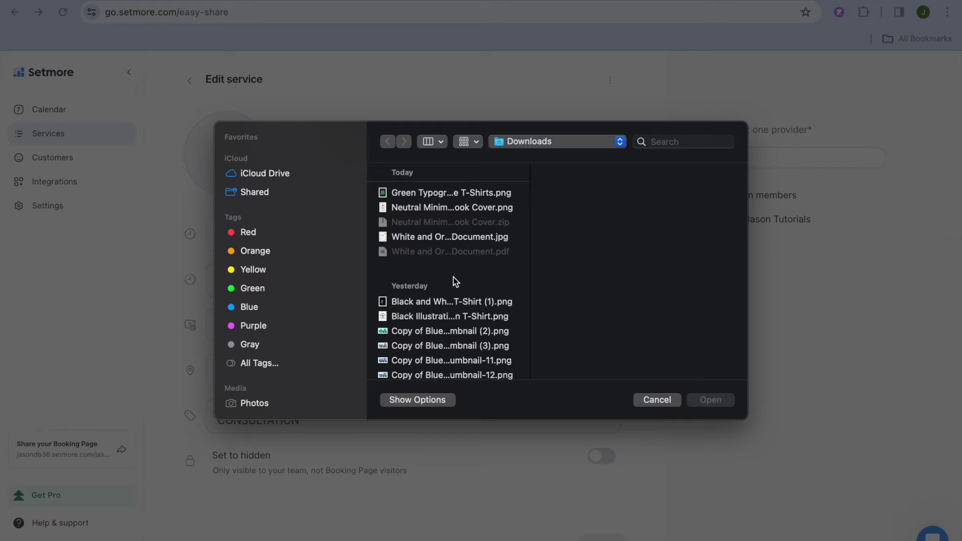
pyautogui.click(450, 196)
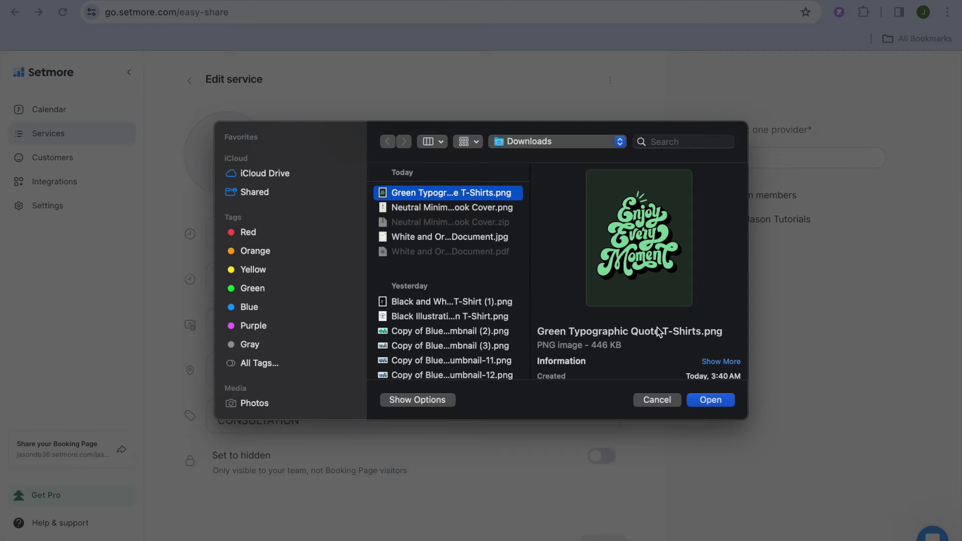
pyautogui.click(712, 403)
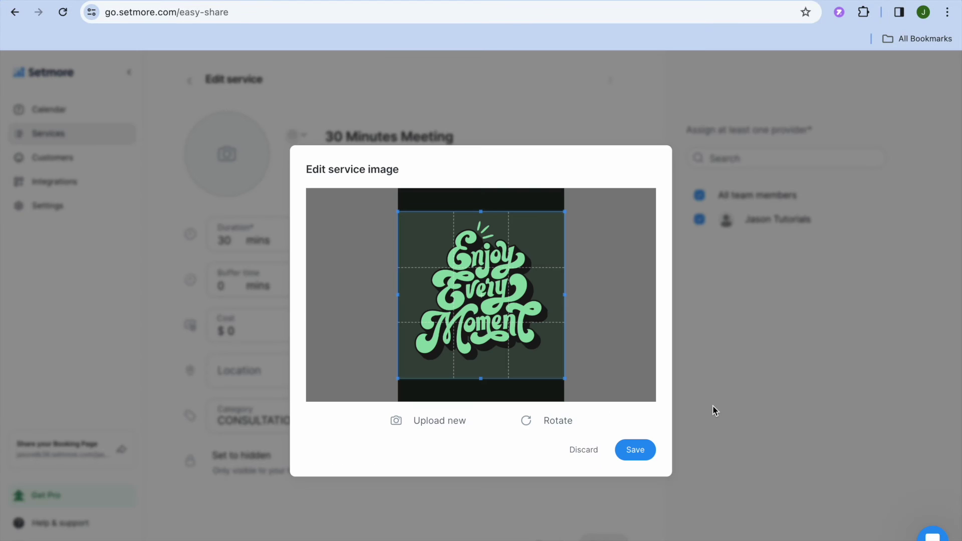
pyautogui.click(644, 448)
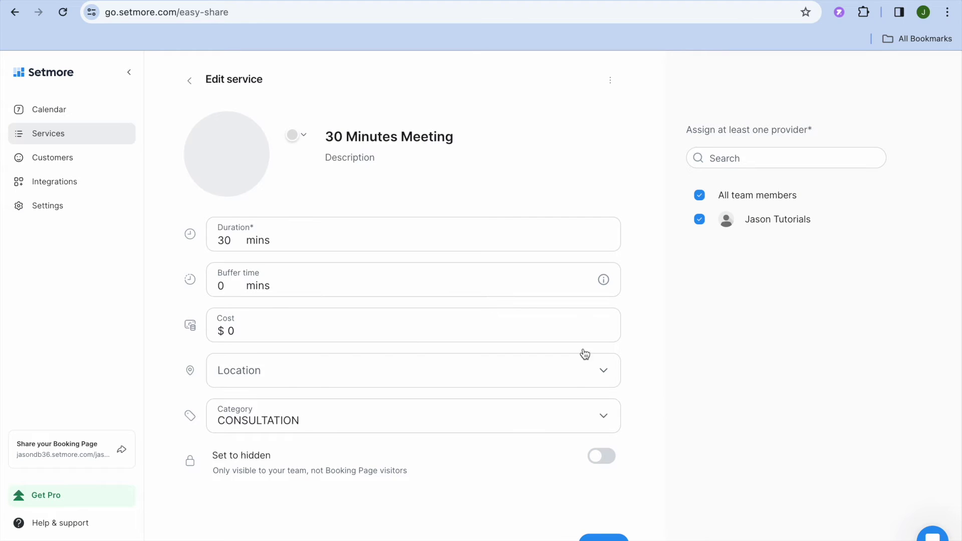
pyautogui.click(241, 242)
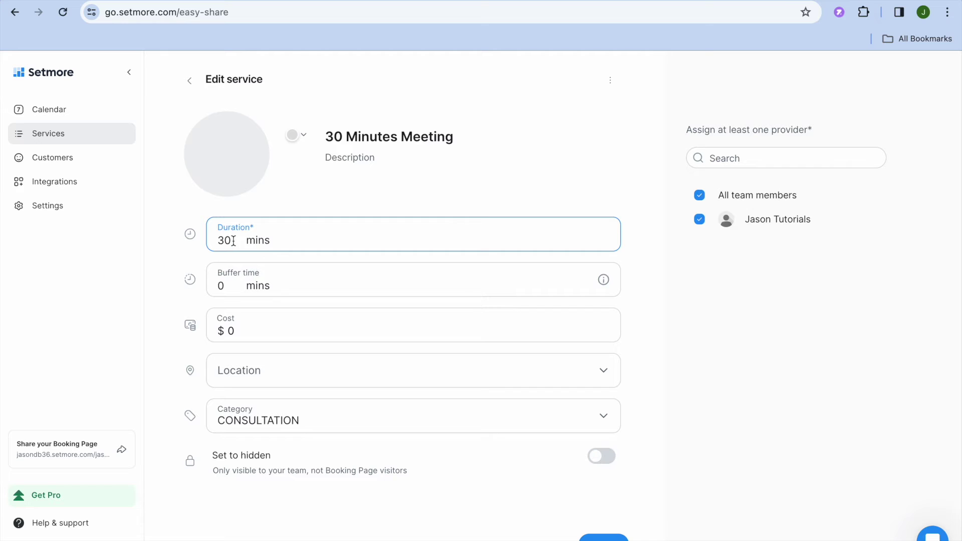
# Step: Give the 30 Minutes Meeting a 5 min buffer and $50 cost, and save it
pyautogui.click(251, 264)
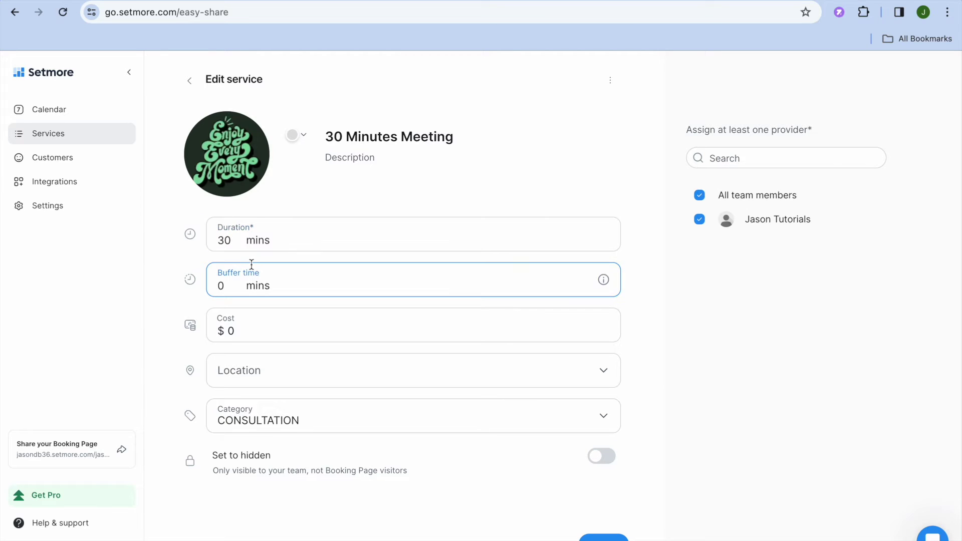
pyautogui.click(228, 289)
pyautogui.press('BackSpace')
pyautogui.write('5')
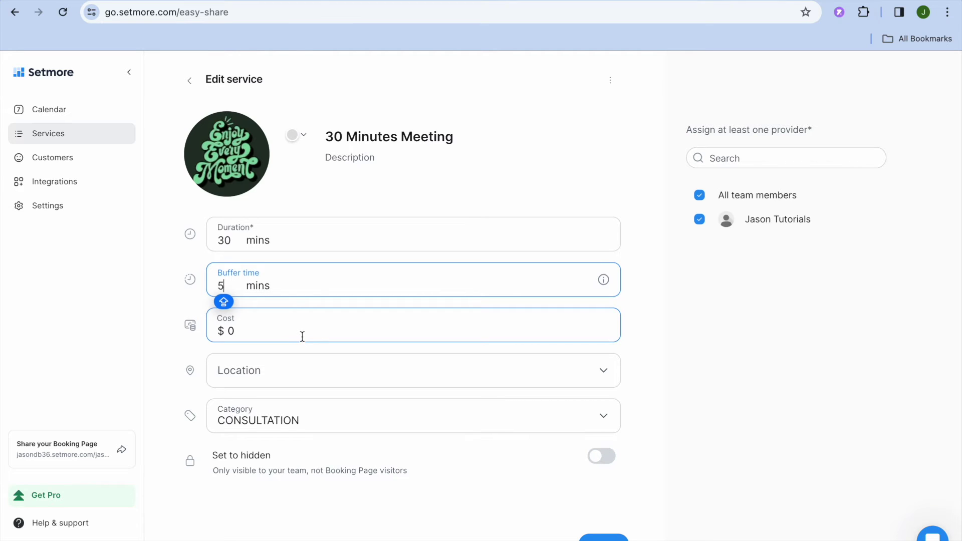
pyautogui.click(240, 332)
pyautogui.doubleClick(230, 332)
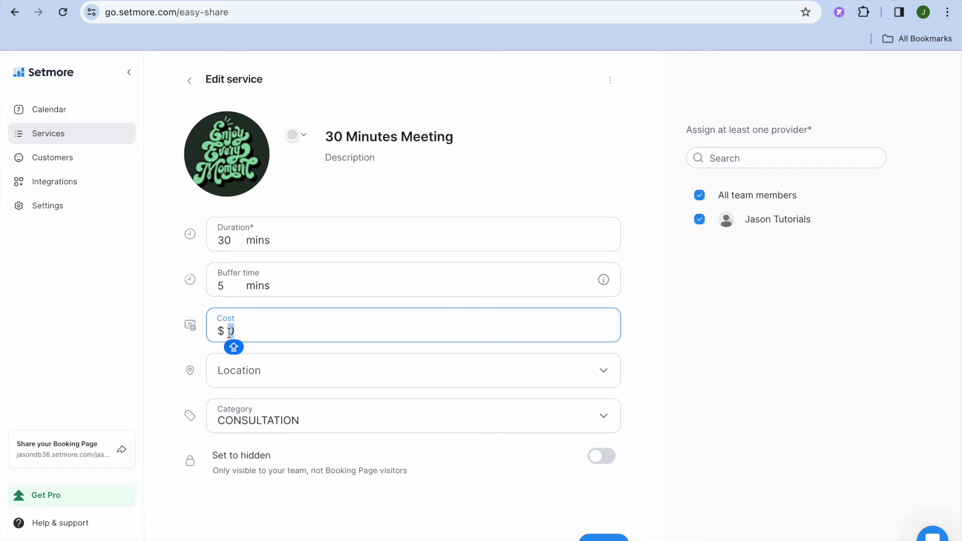
pyautogui.write('50')
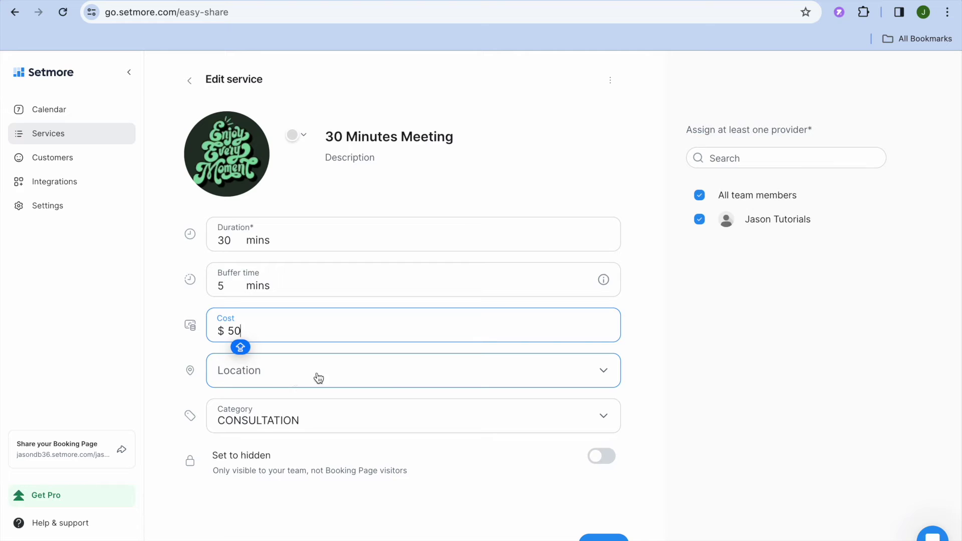
pyautogui.click(390, 381)
pyautogui.click(390, 381)
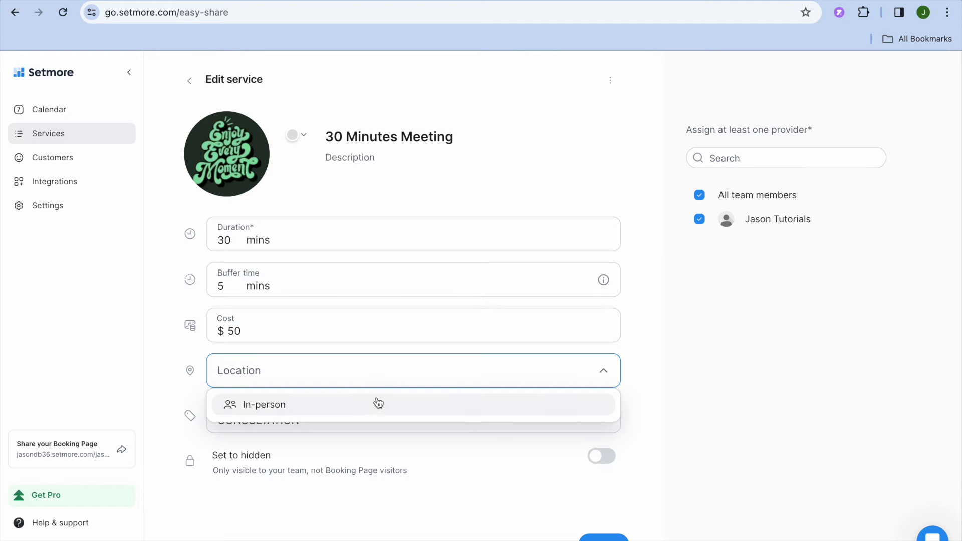
pyautogui.click(641, 373)
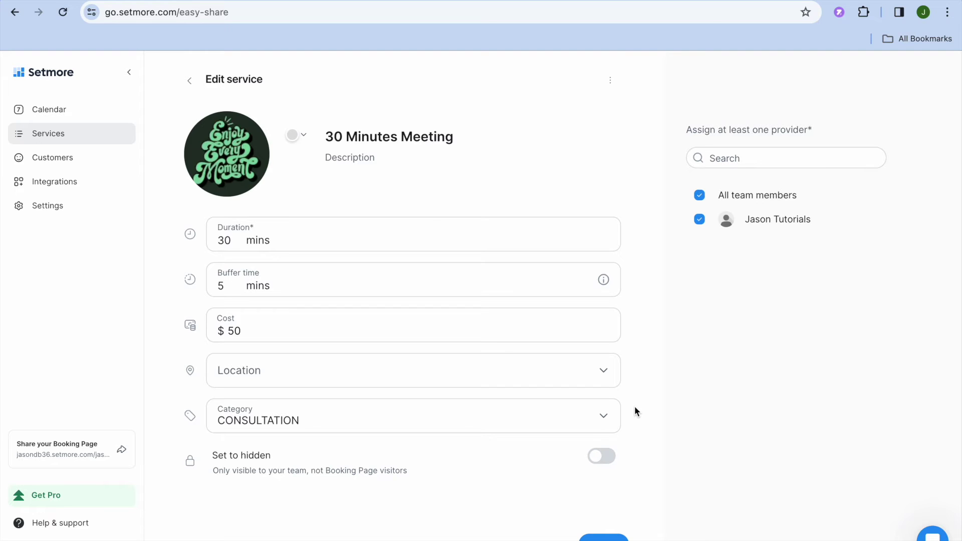
pyautogui.click(606, 539)
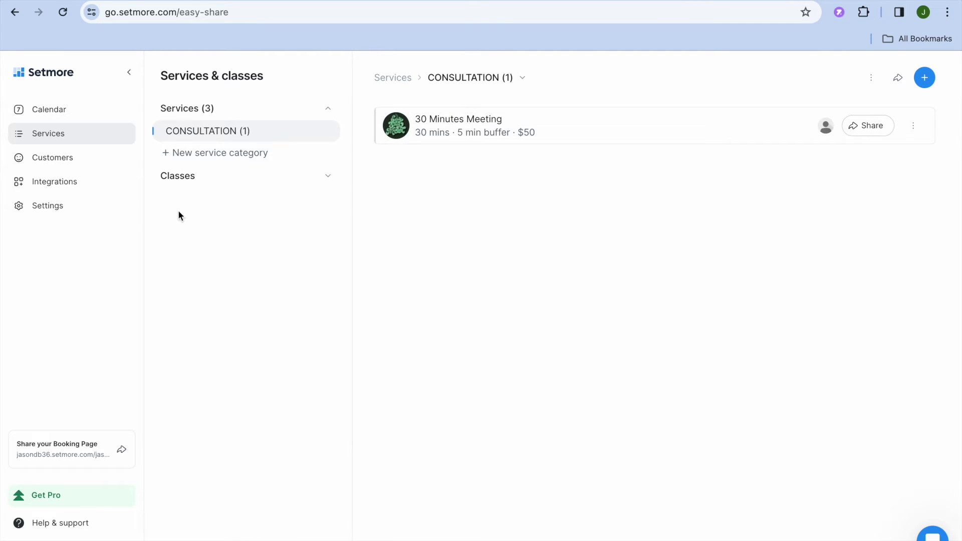
# Step: Go through Settings to the profile's Working hours, currently Monday–Friday 9:00 AM–5:00 PM
pyautogui.click(99, 215)
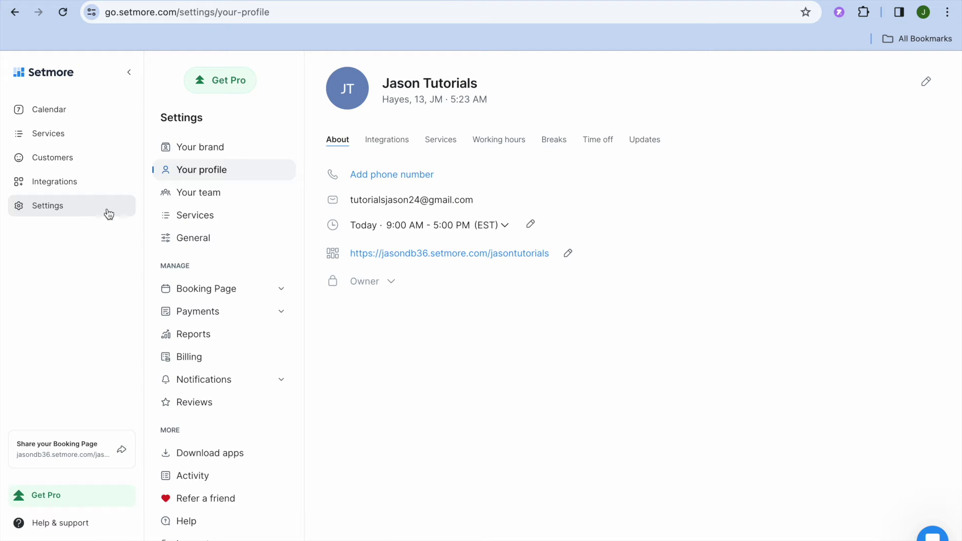
pyautogui.click(211, 150)
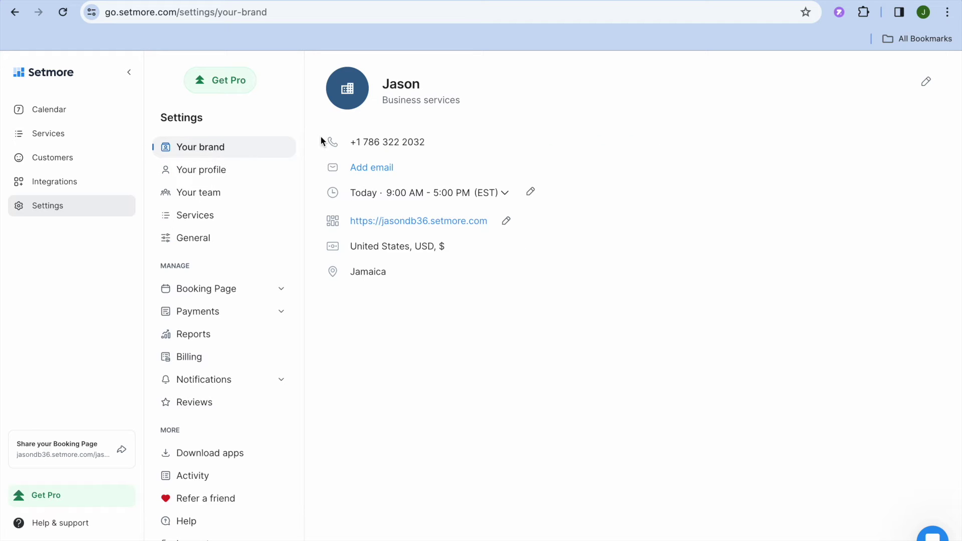
pyautogui.click(250, 176)
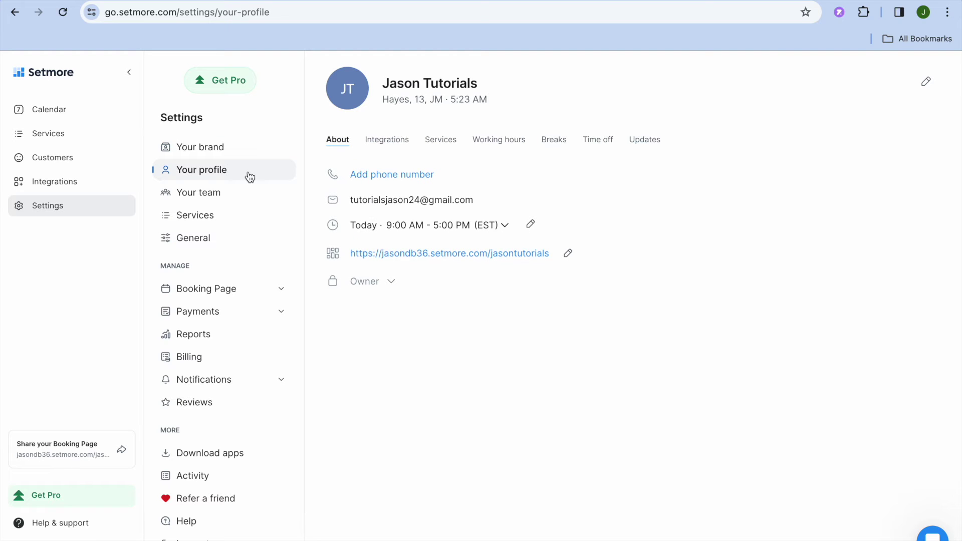
pyautogui.click(494, 141)
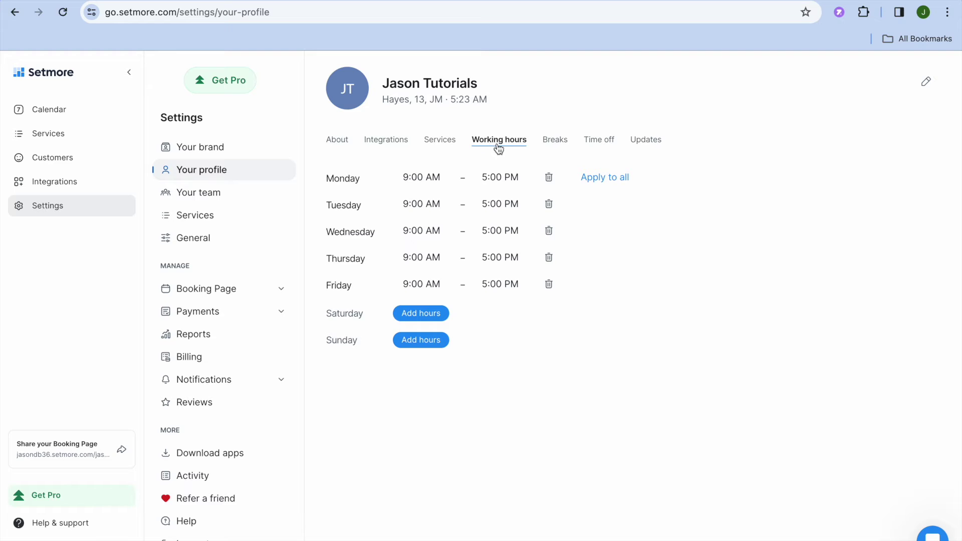
pyautogui.click(432, 185)
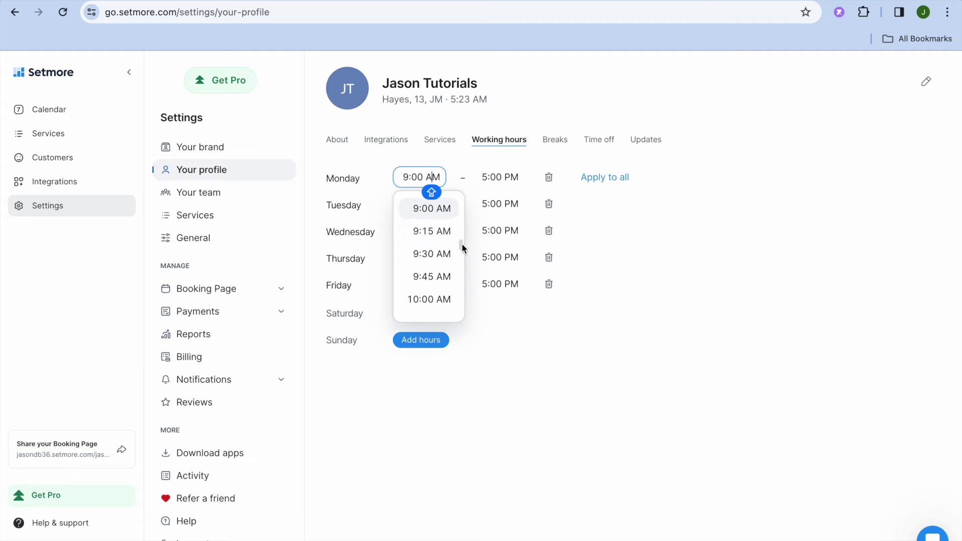
# Step: Set Monday to 10:00 AM–3:00 PM, apply it to all weekdays, and save
pyautogui.click(441, 301)
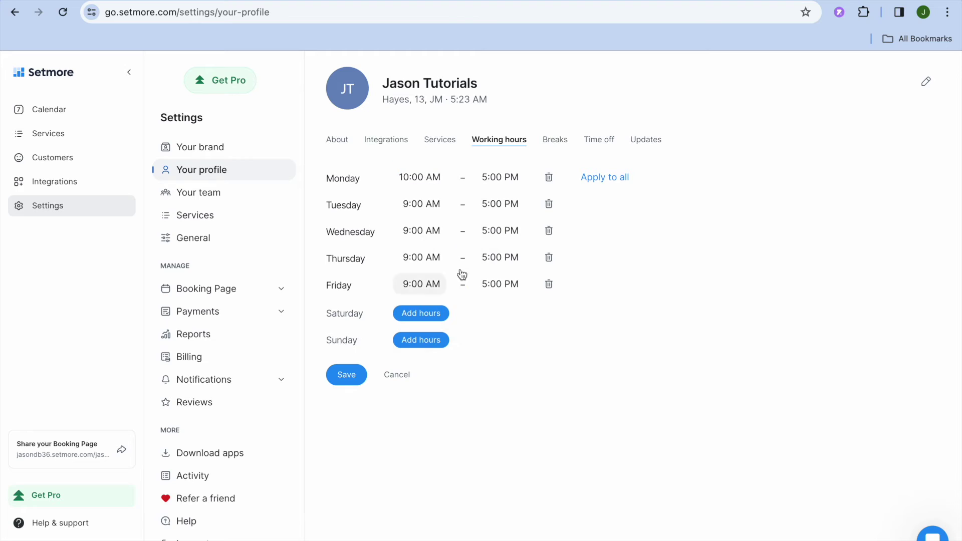
pyautogui.click(511, 183)
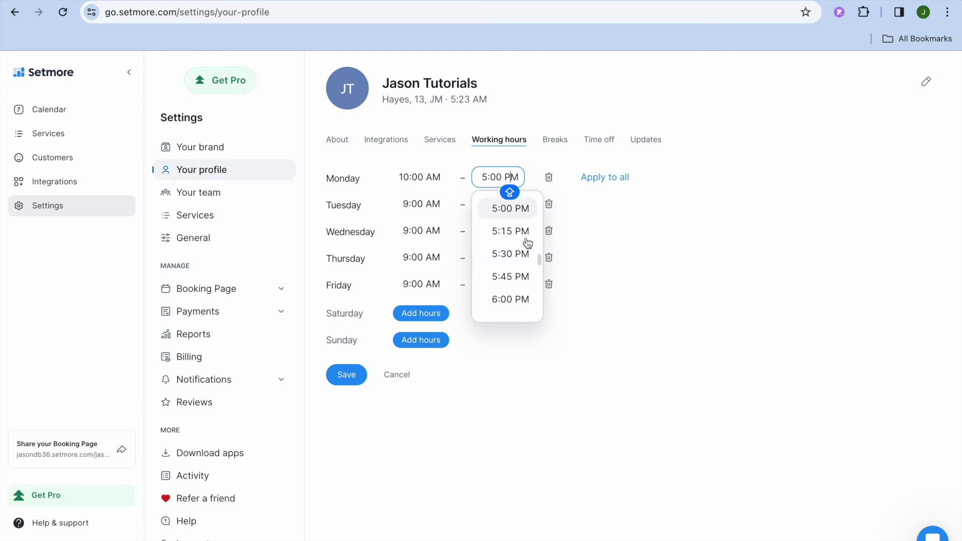
pyautogui.scroll(5, 531, 215)
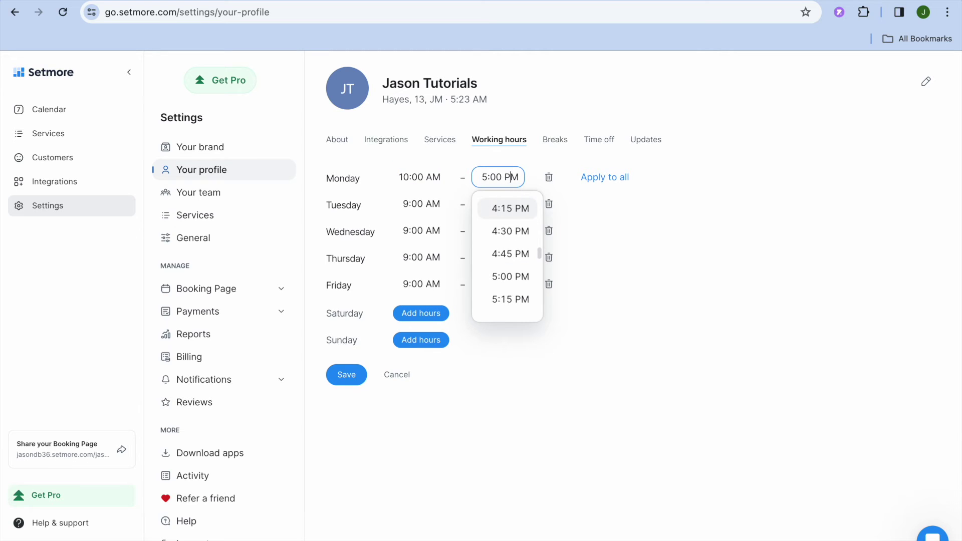
pyautogui.scroll(1, 509, 201)
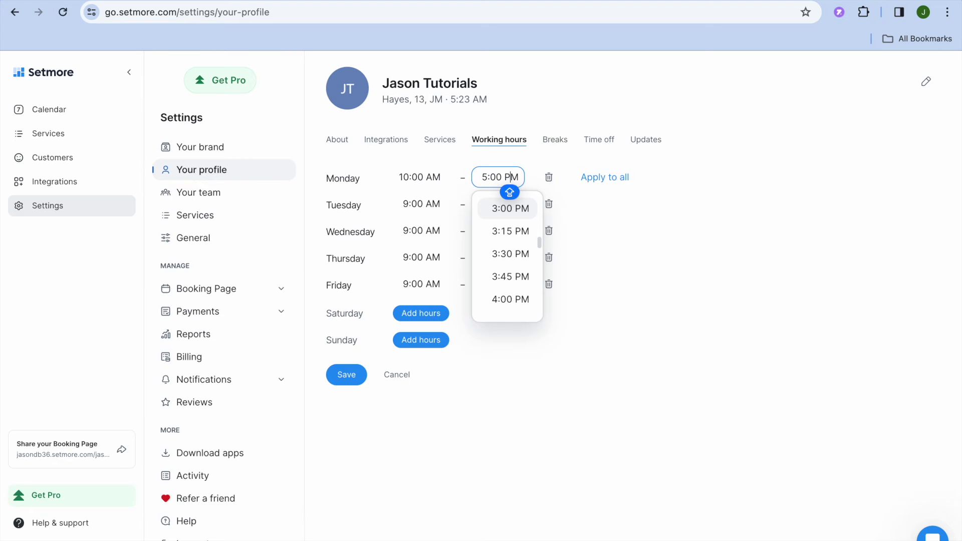
pyautogui.click(515, 213)
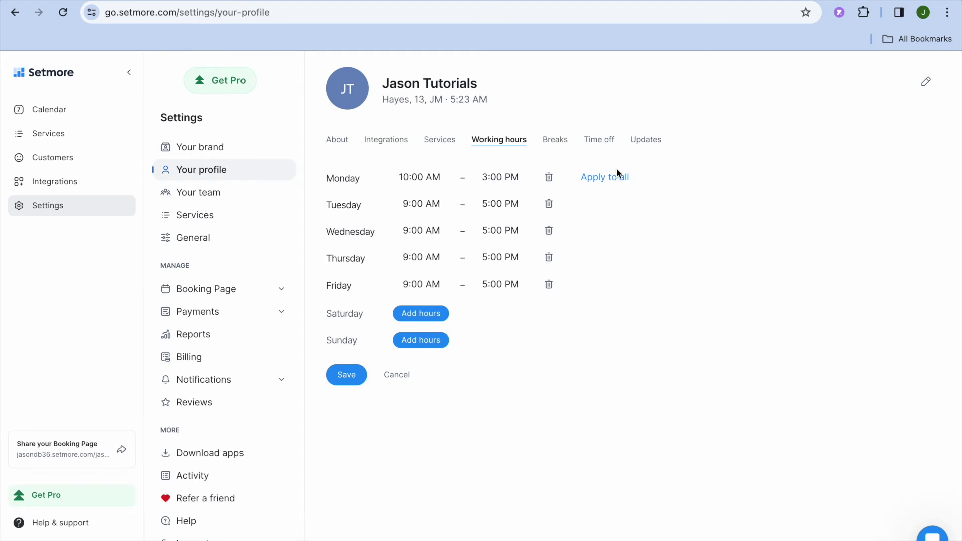
pyautogui.click(613, 185)
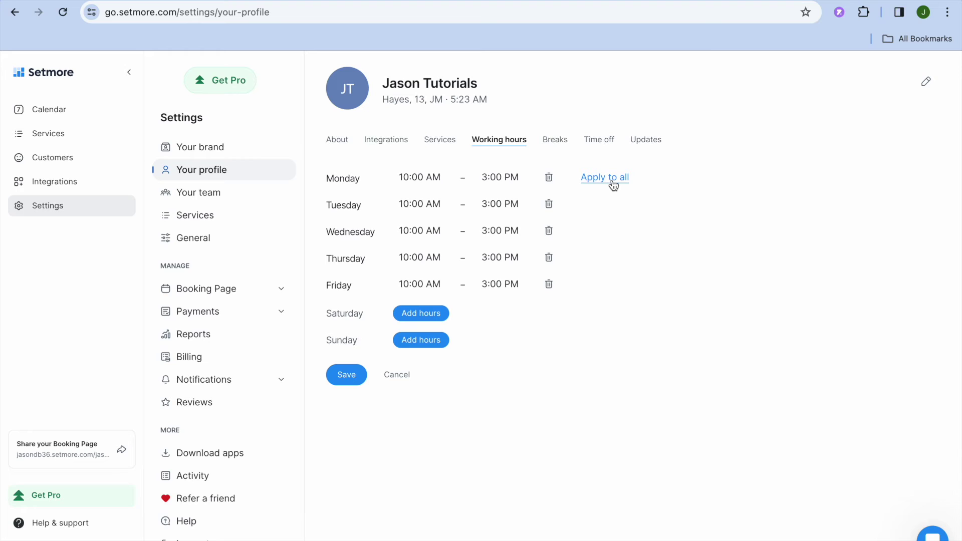
pyautogui.click(551, 146)
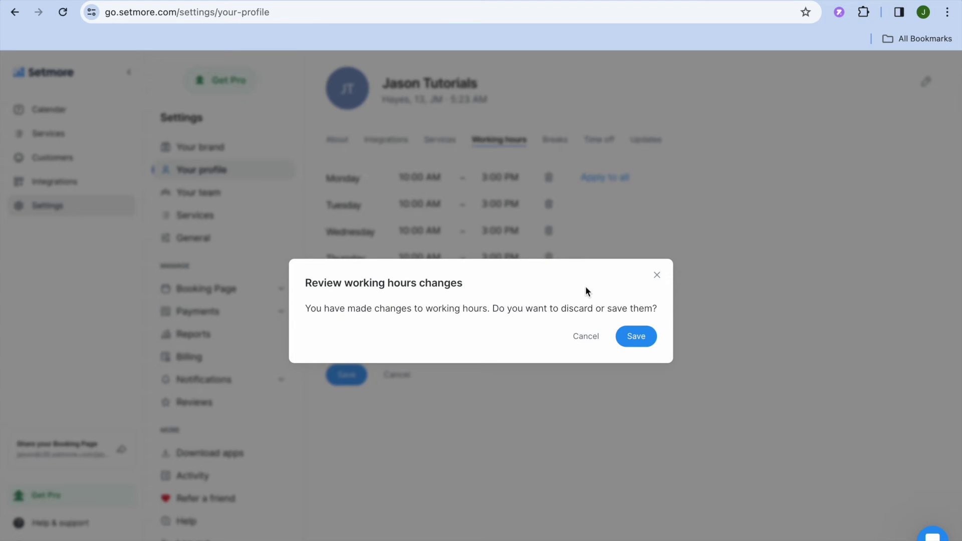
pyautogui.click(632, 337)
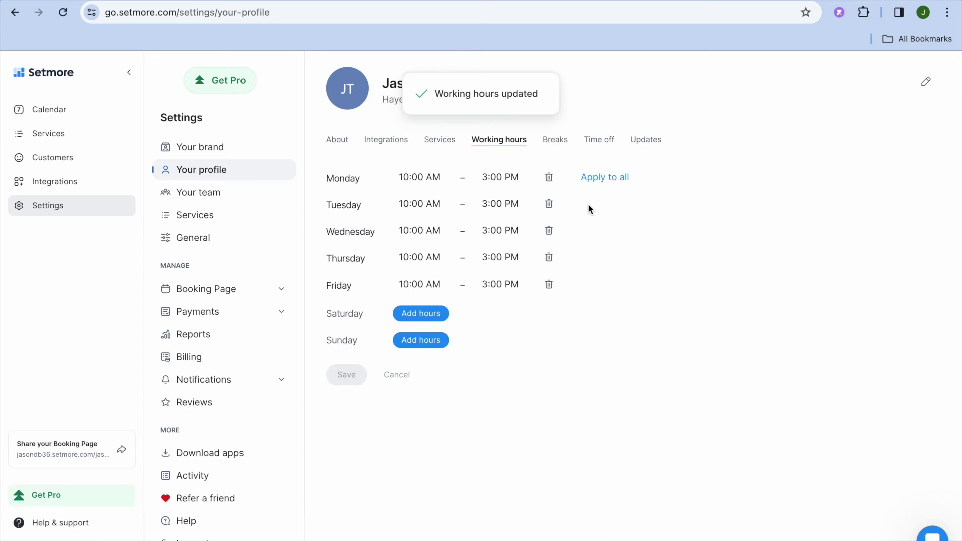
# Step: Add a Monday break starting at 11:00 AM and save it
pyautogui.click(556, 143)
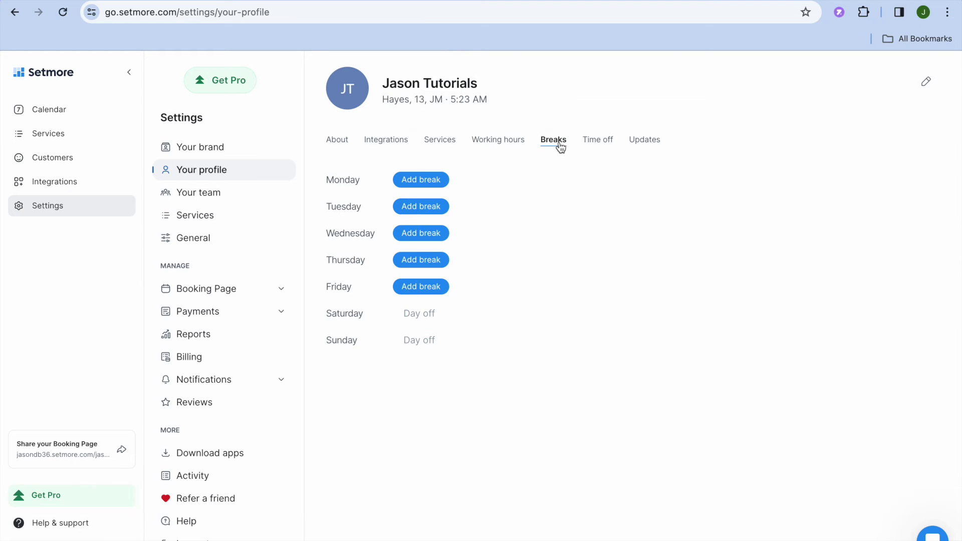
pyautogui.click(427, 180)
pyautogui.click(444, 184)
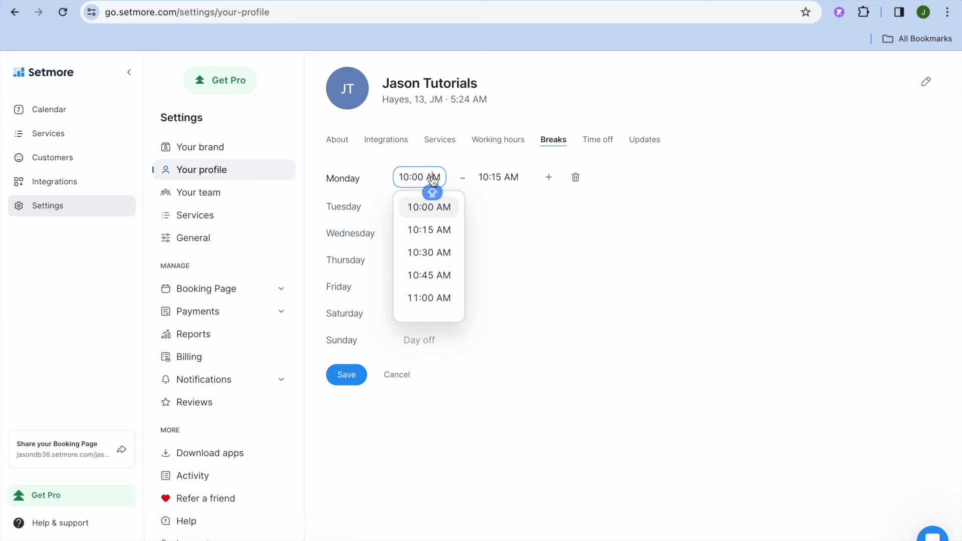
pyautogui.click(428, 298)
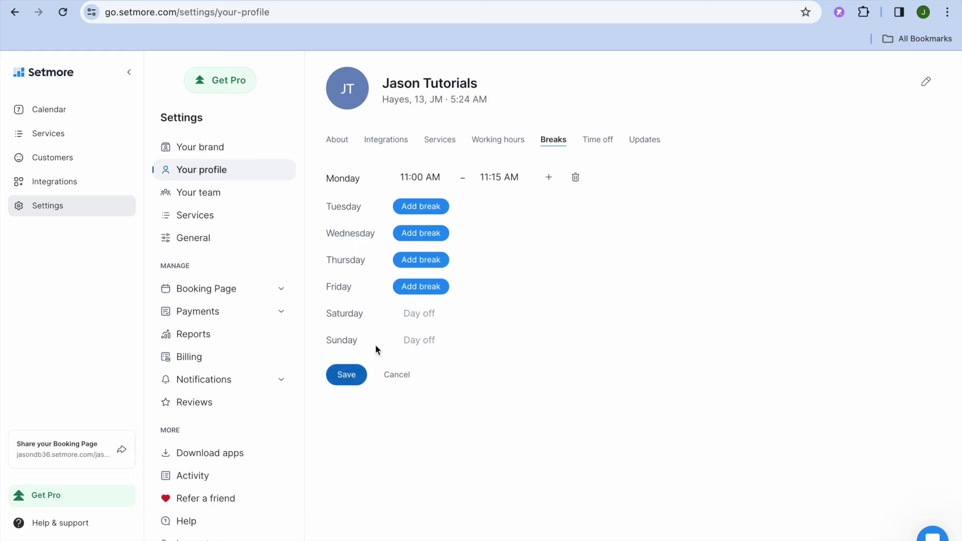
pyautogui.click(356, 380)
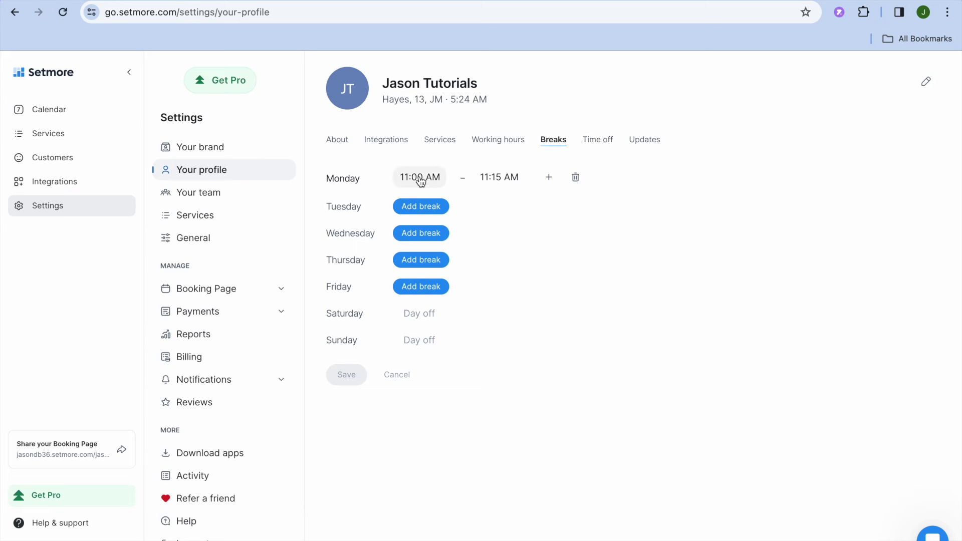
pyautogui.click(235, 290)
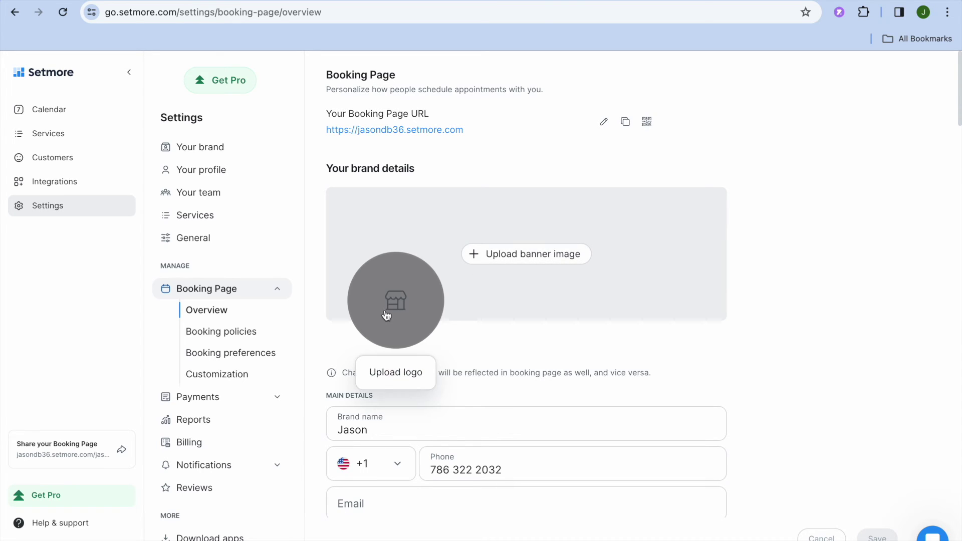
# Step: Browse Booking policies, Booking preferences and Customization, then open the Payments integrations
pyautogui.click(236, 335)
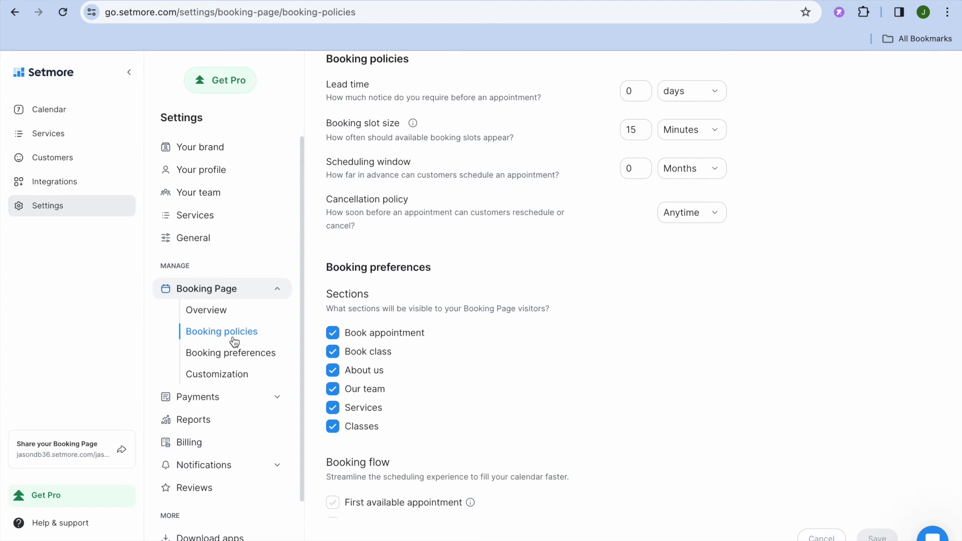
pyautogui.click(249, 357)
pyautogui.click(245, 382)
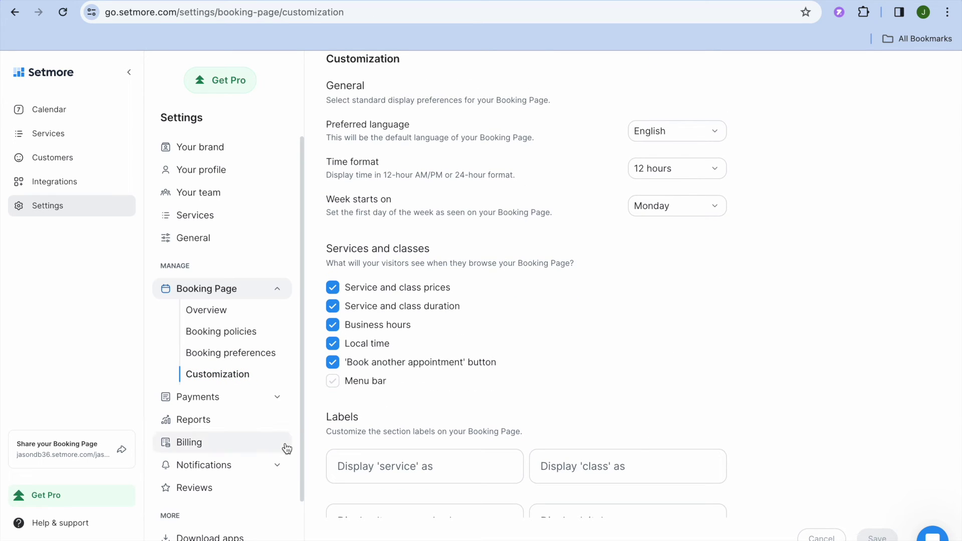
pyautogui.click(234, 398)
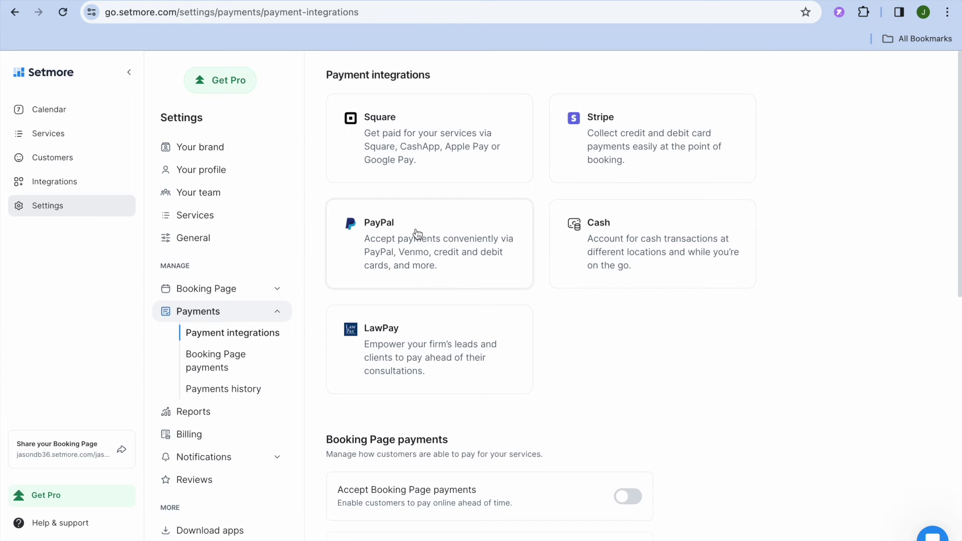
# Step: Look over the Stripe and PayPal integration details, then return to Services & classes
pyautogui.click(590, 149)
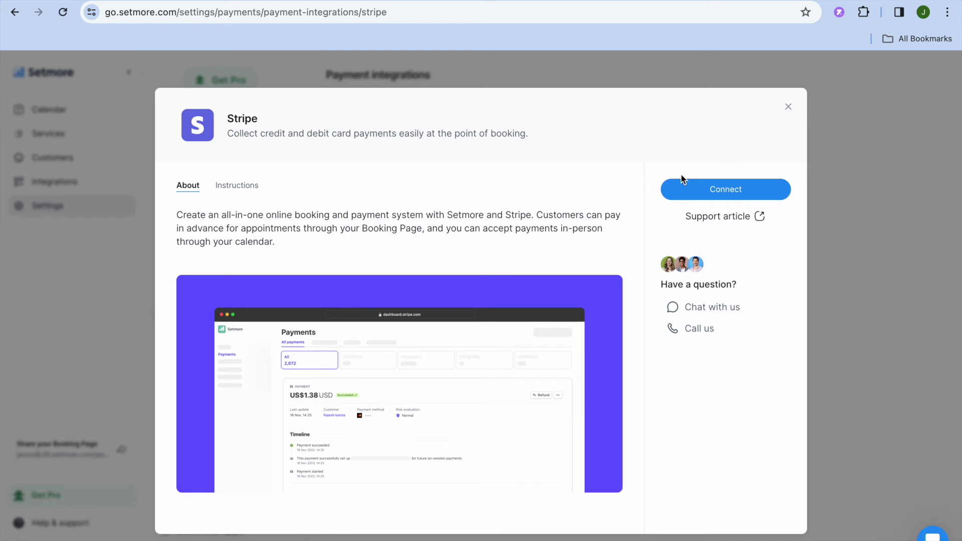
pyautogui.click(791, 110)
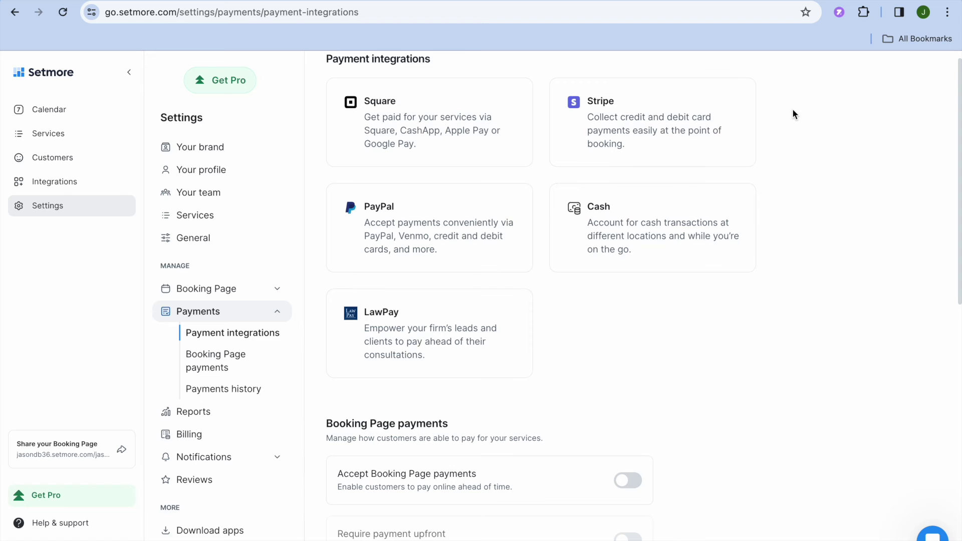
pyautogui.click(458, 233)
pyautogui.click(789, 107)
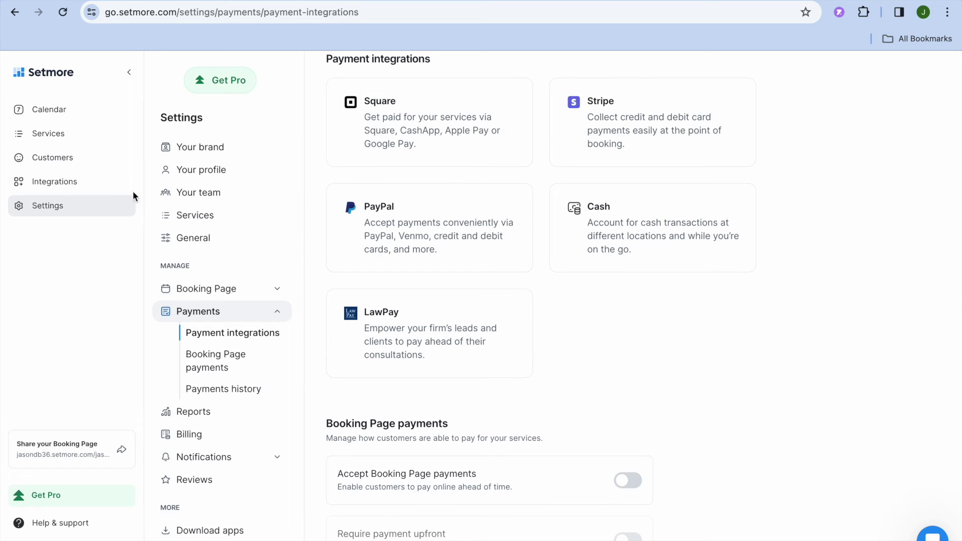
pyautogui.click(73, 140)
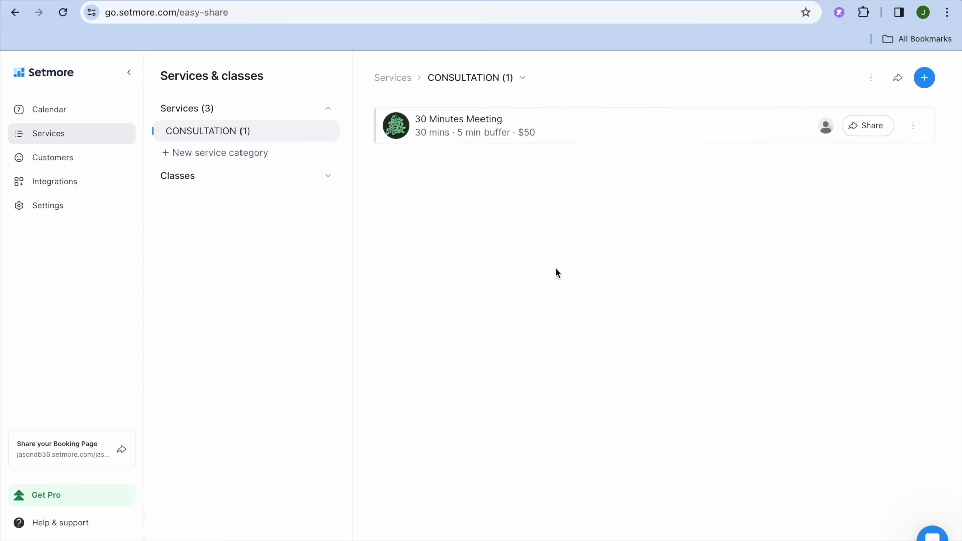
# Step: Copy the Setmore booking link, check the public booking page, then add a heading in Canva
pyautogui.click(898, 81)
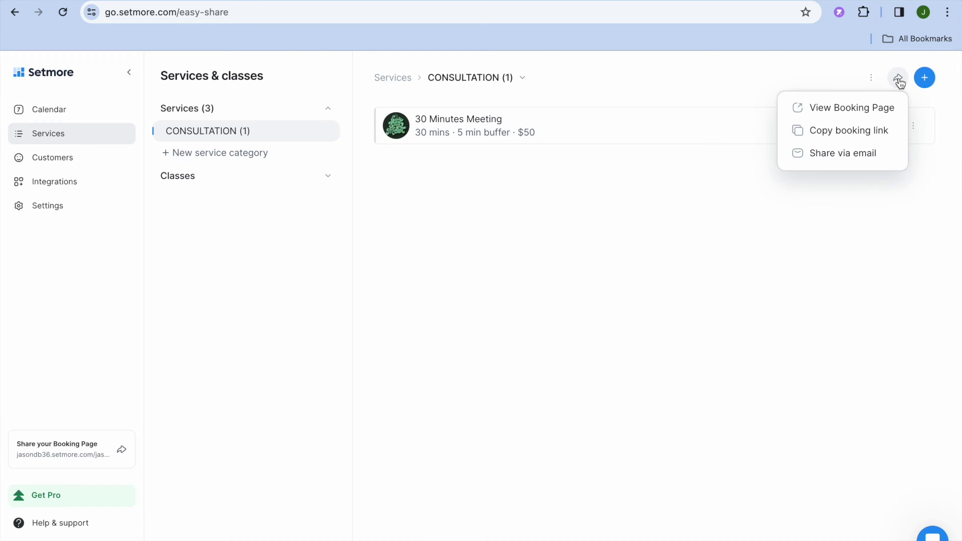
pyautogui.click(872, 133)
pyautogui.click(898, 80)
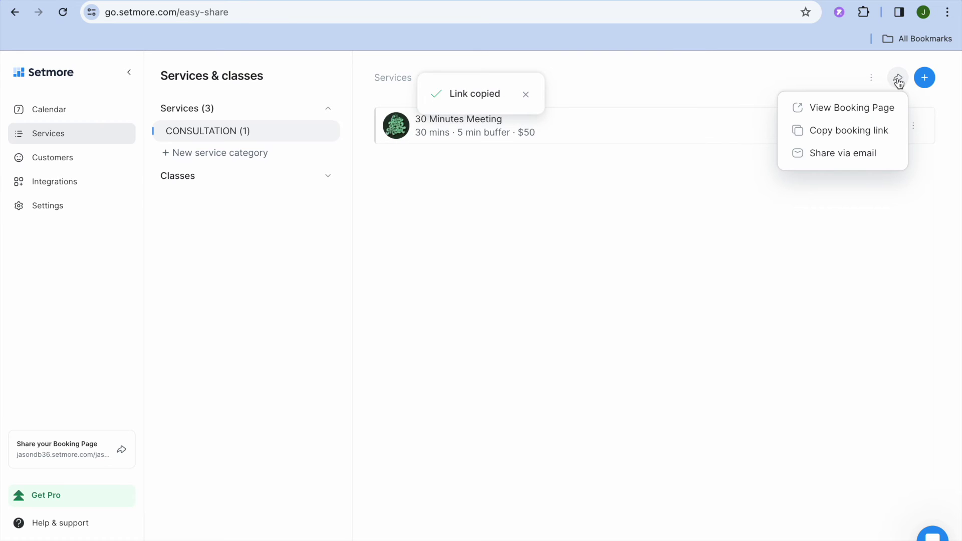
pyautogui.click(876, 110)
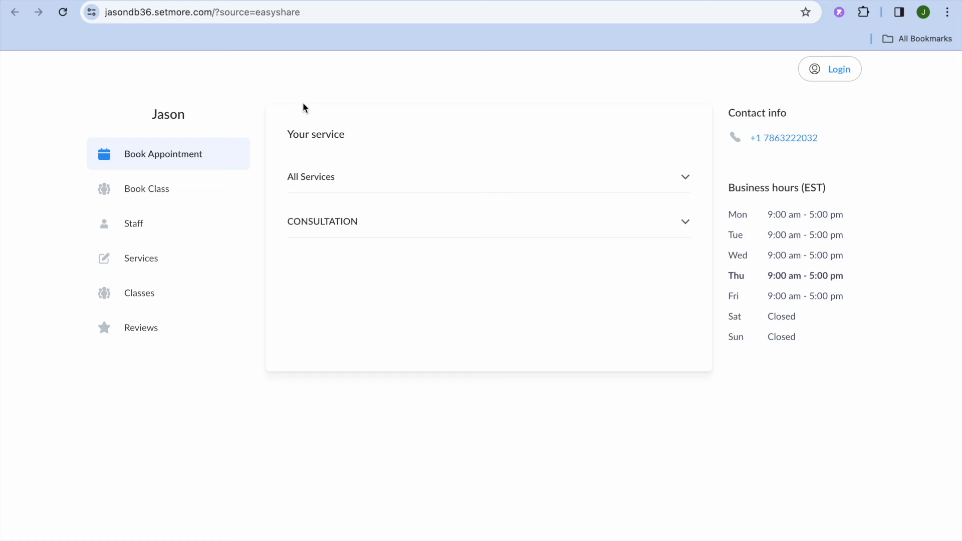
pyautogui.click(231, 1)
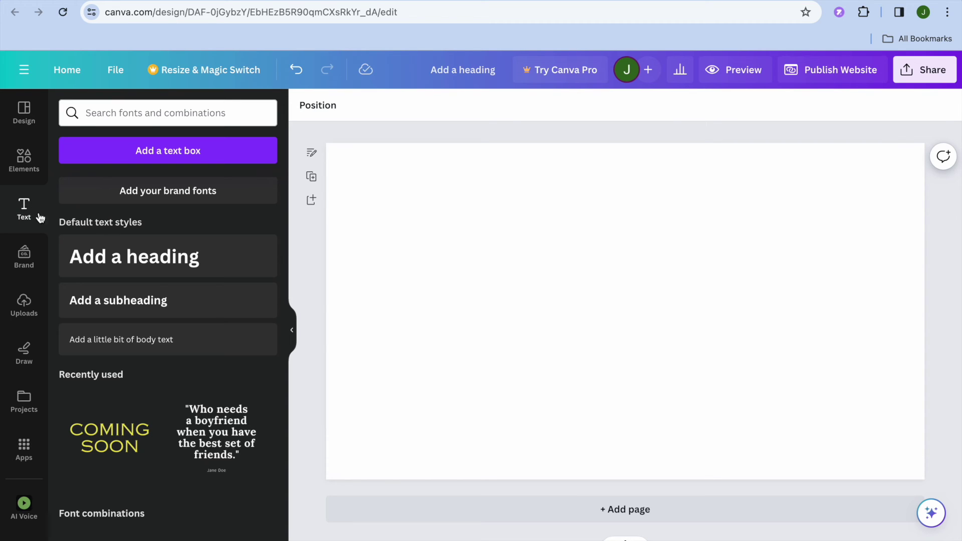
pyautogui.click(135, 256)
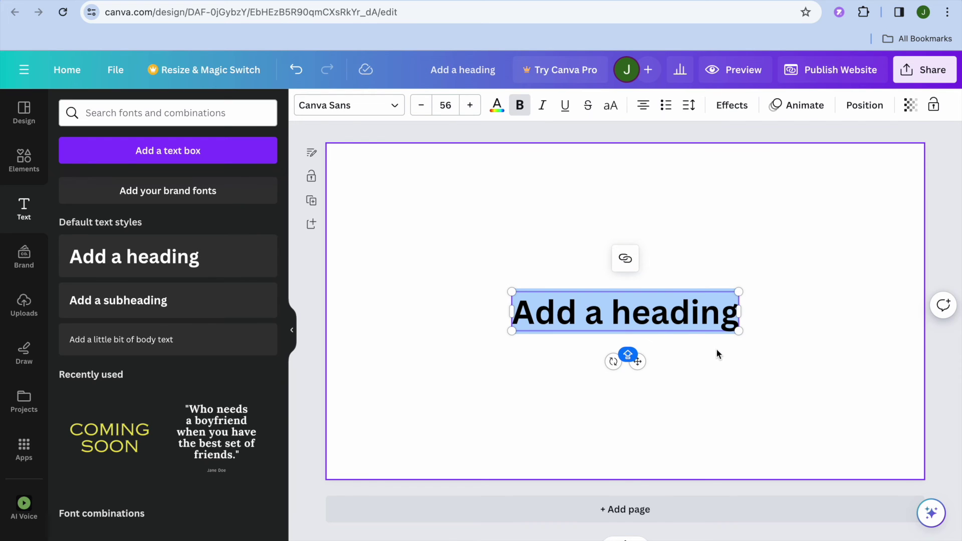
# Step: Move the heading to the page top and link its text to the pasted Setmore booking URL
pyautogui.press('Escape')
pyautogui.moveTo(637, 311); pyautogui.dragTo(617, 162)
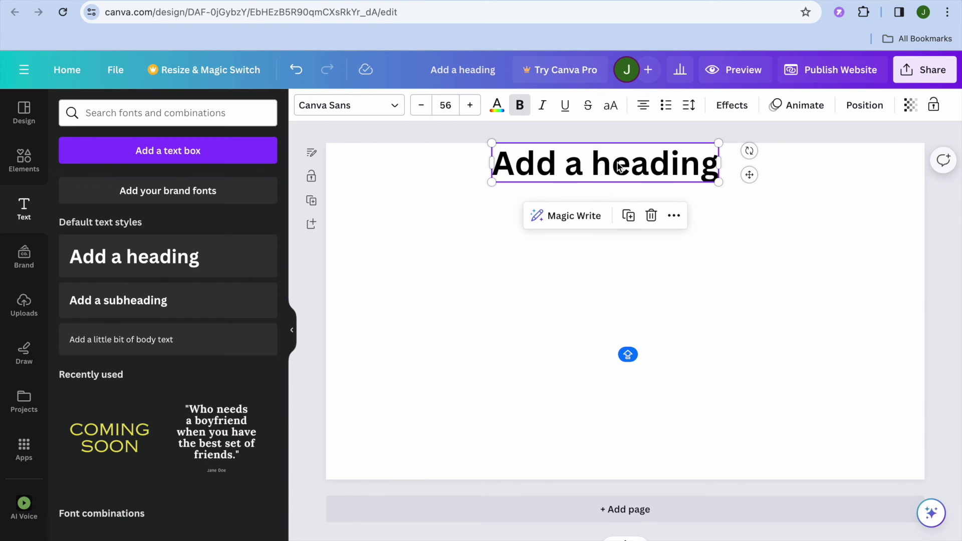
pyautogui.doubleClick(617, 161)
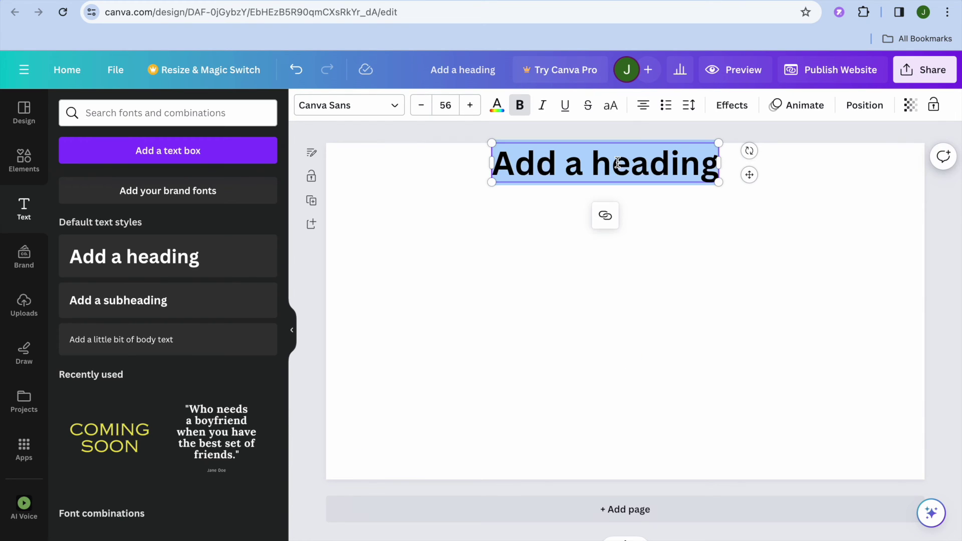
pyautogui.click(605, 219)
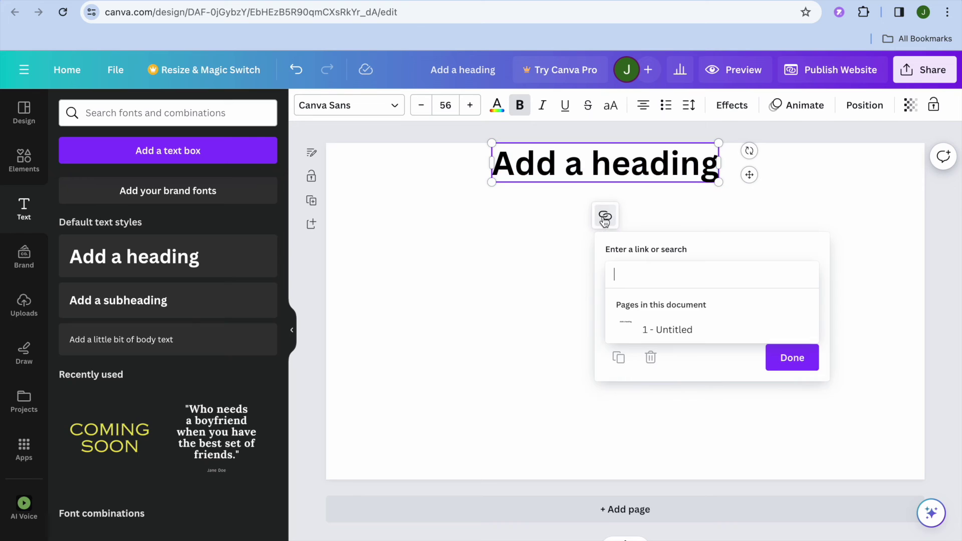
pyautogui.rightClick(643, 273)
pyautogui.click(666, 368)
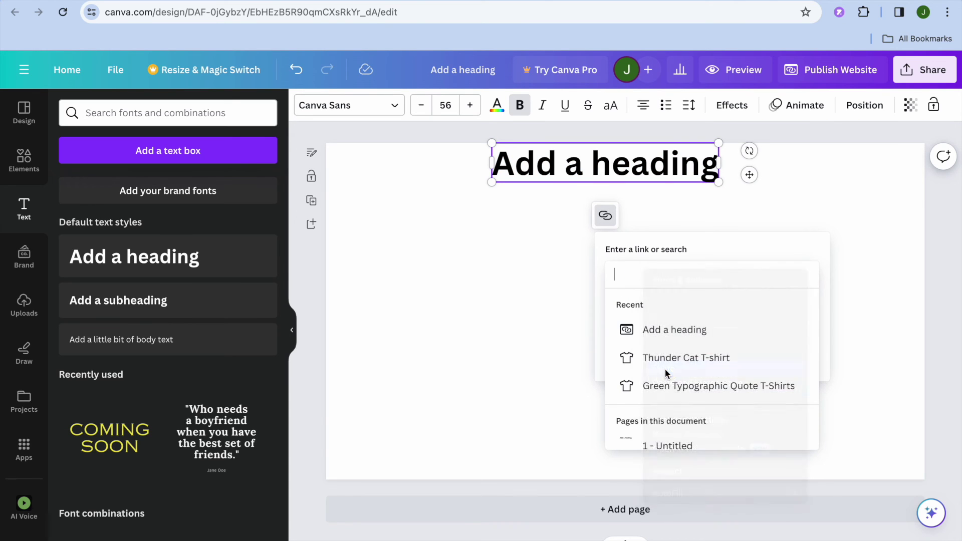
pyautogui.press('Return')
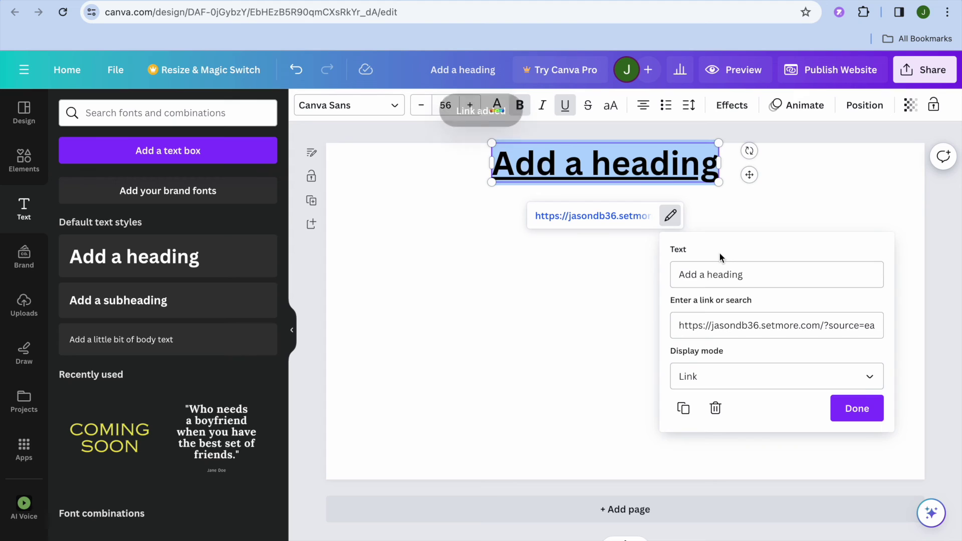
# Step: Show the link as an embedded booking widget, nudge it lower, and preview the website
pyautogui.click(789, 381)
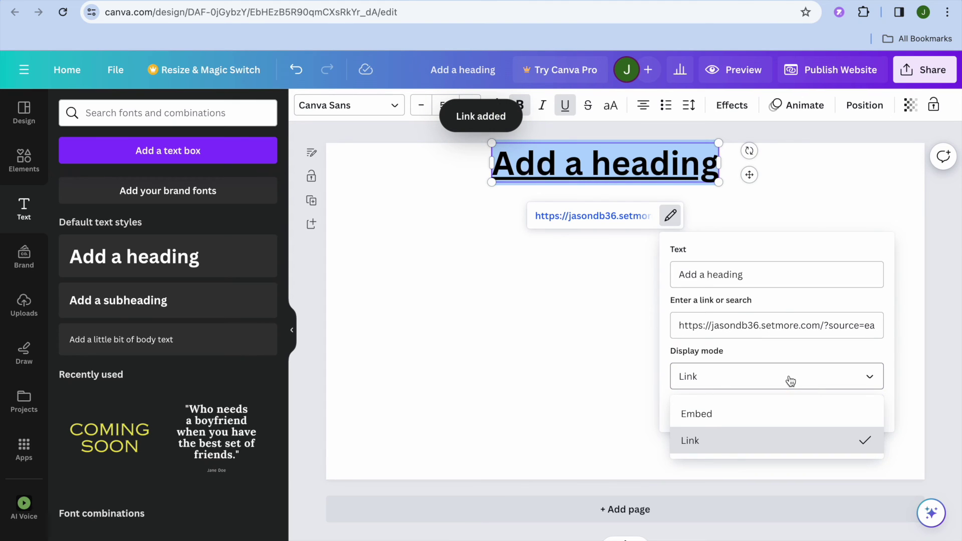
pyautogui.click(766, 420)
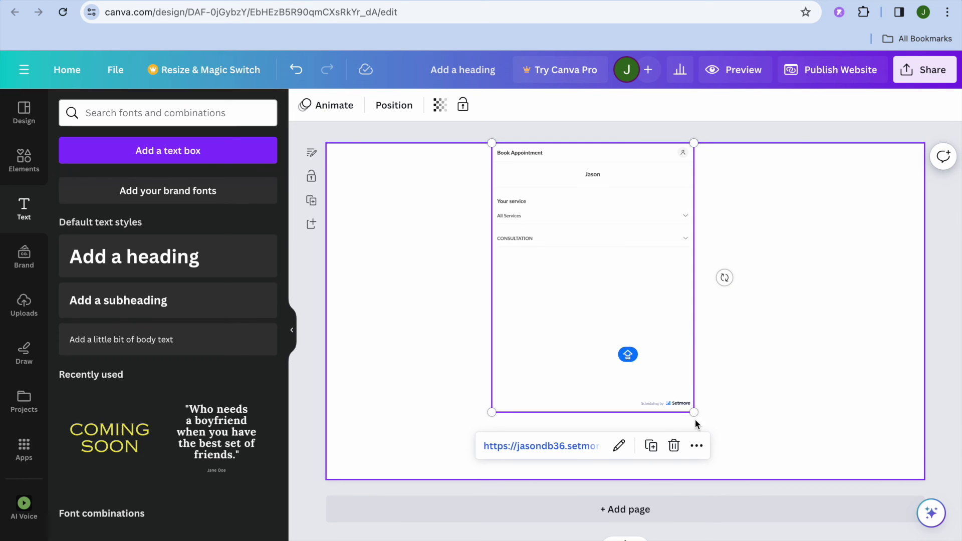
pyautogui.click(762, 239)
pyautogui.moveTo(620, 208); pyautogui.dragTo(623, 223)
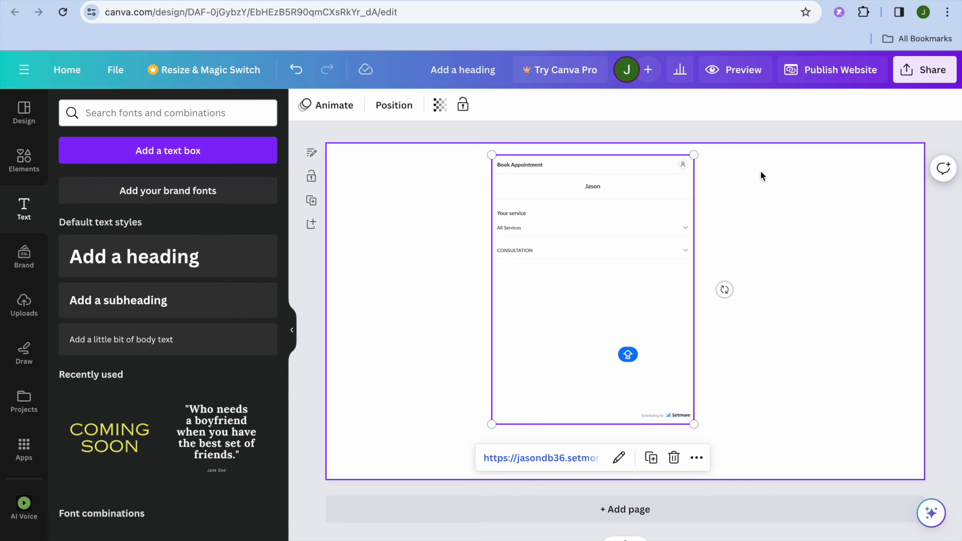
pyautogui.click(738, 82)
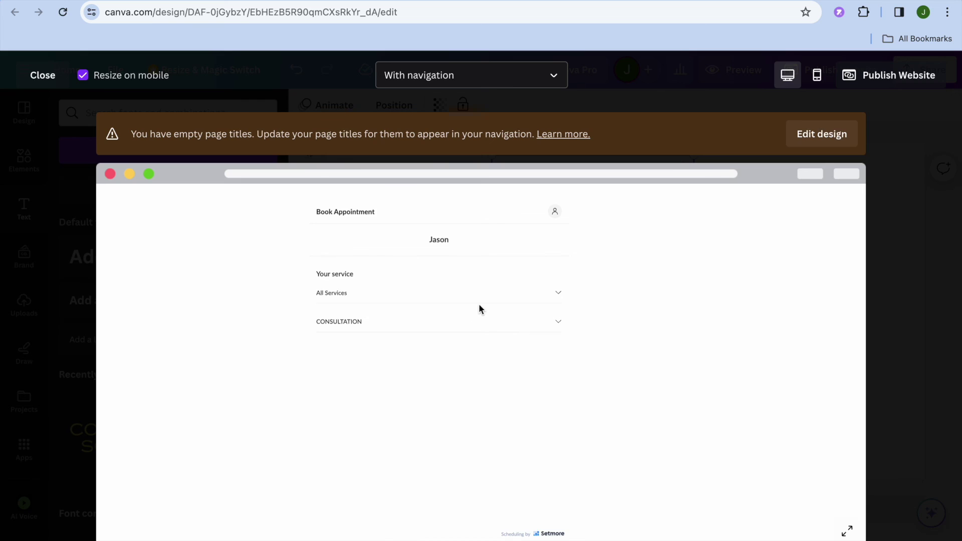
pyautogui.click(486, 299)
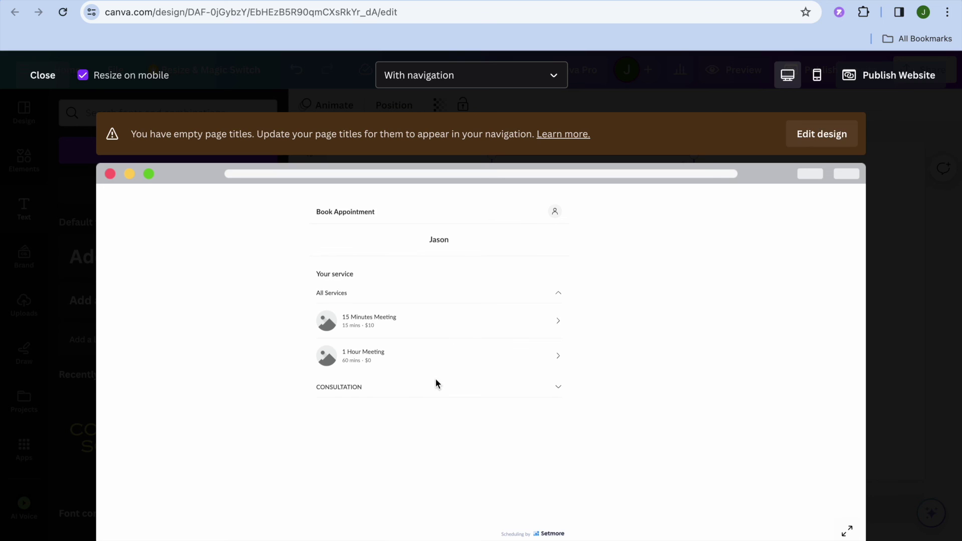
# Step: In the preview, pick a CONSULTATION 30 Minutes Meeting with the provider on March 8, 10:00 am, skipping login
pyautogui.click(447, 388)
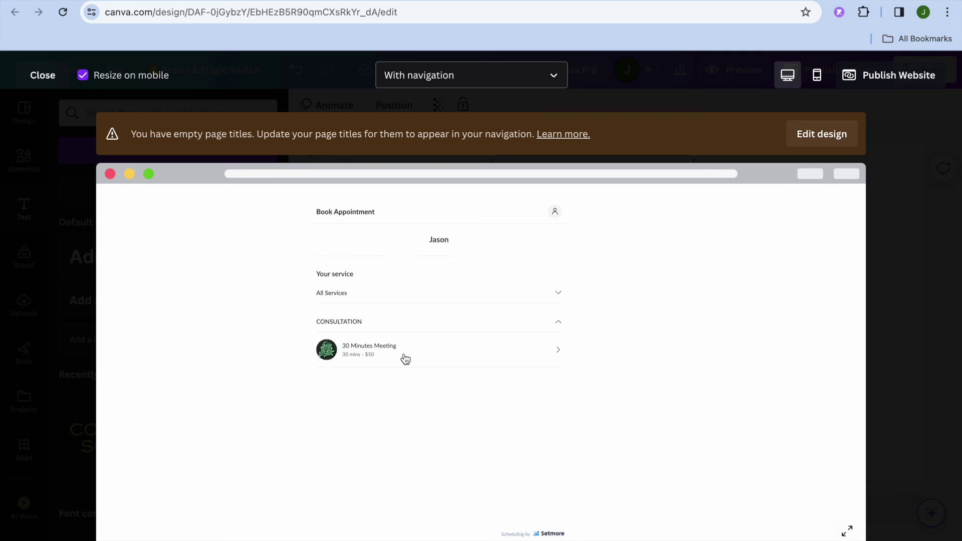
pyautogui.click(405, 359)
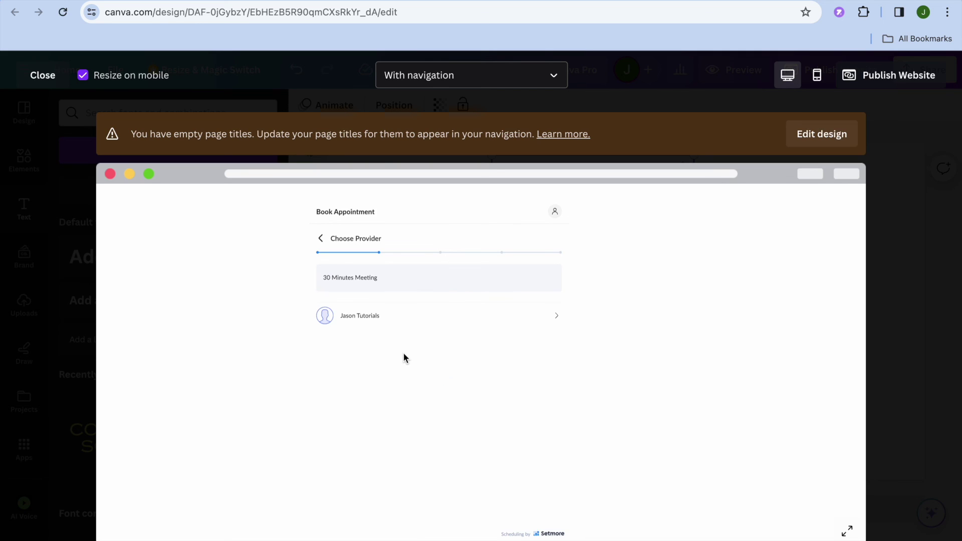
pyautogui.click(391, 318)
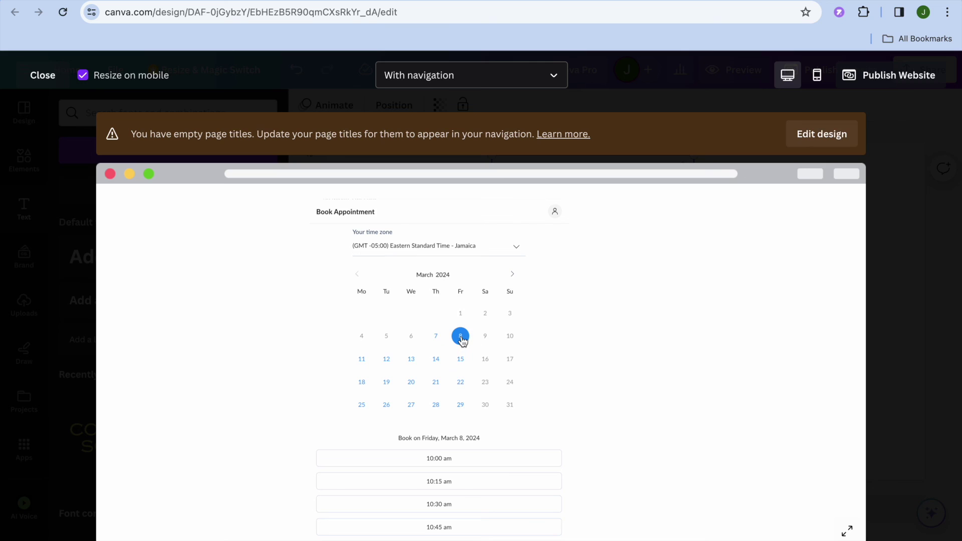
pyautogui.click(434, 456)
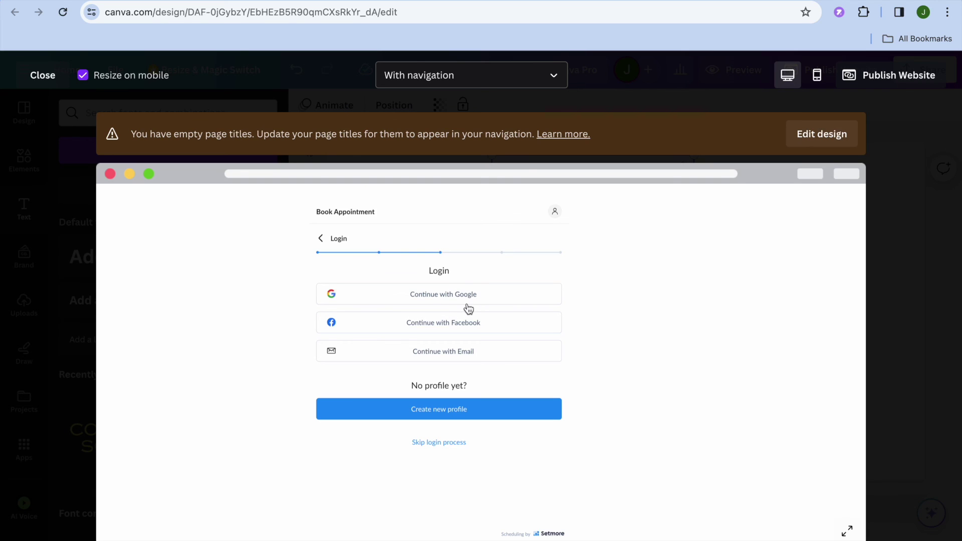
pyautogui.click(419, 446)
pyautogui.click(431, 314)
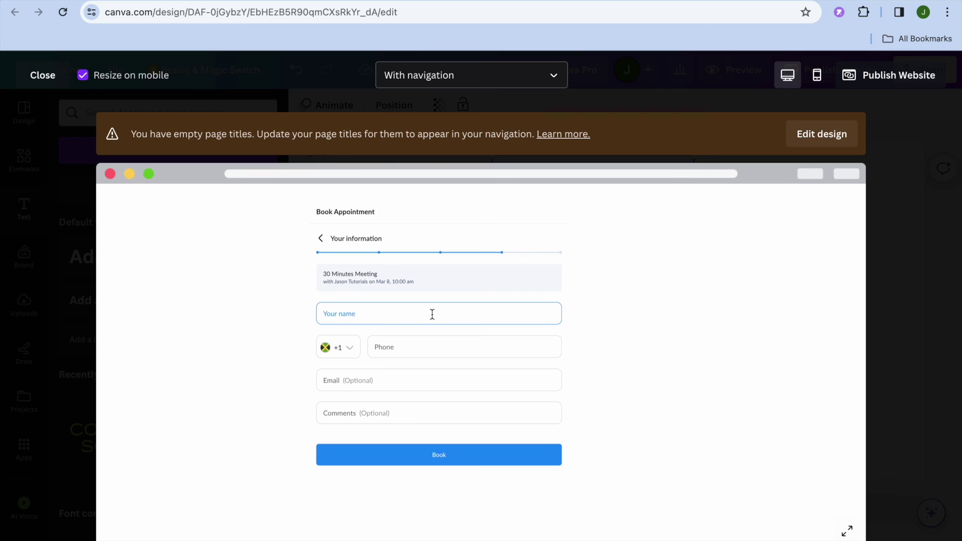